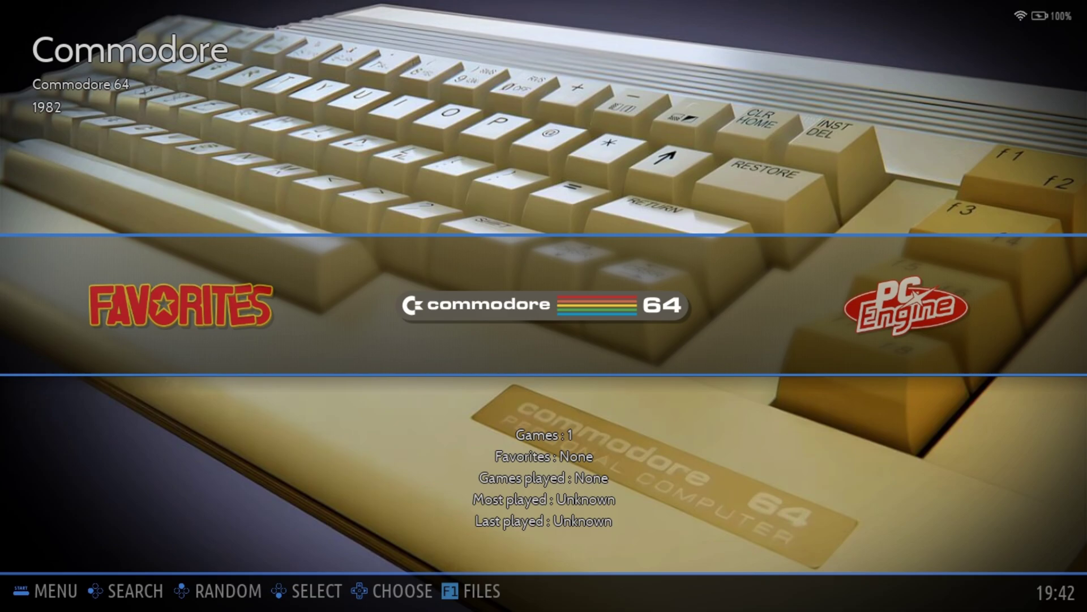
key(Left)
key(Right)
key(Right)
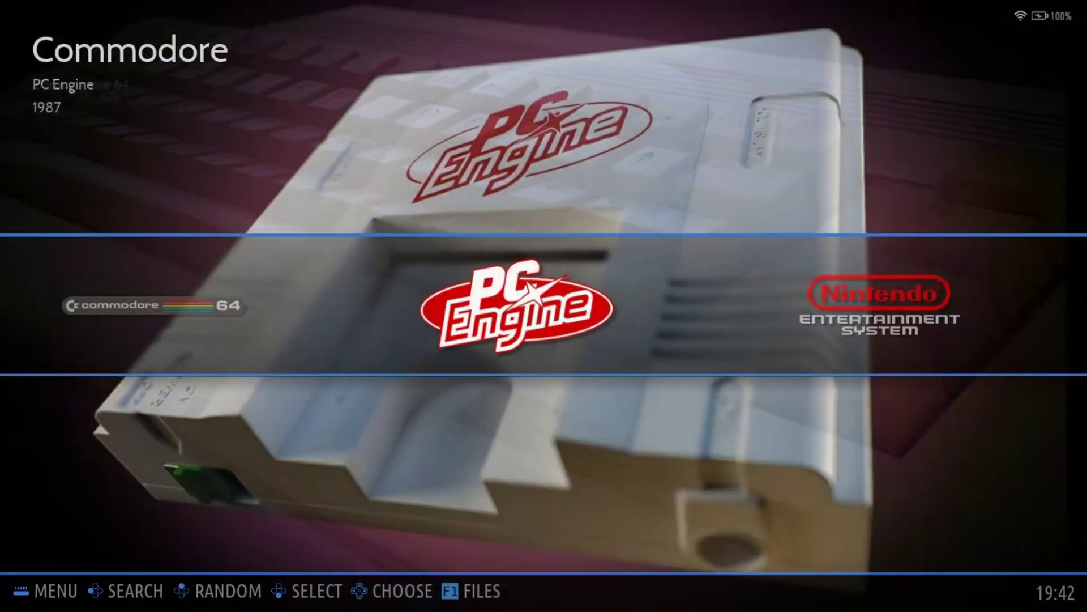
key(Left)
key(Left)
key(Right)
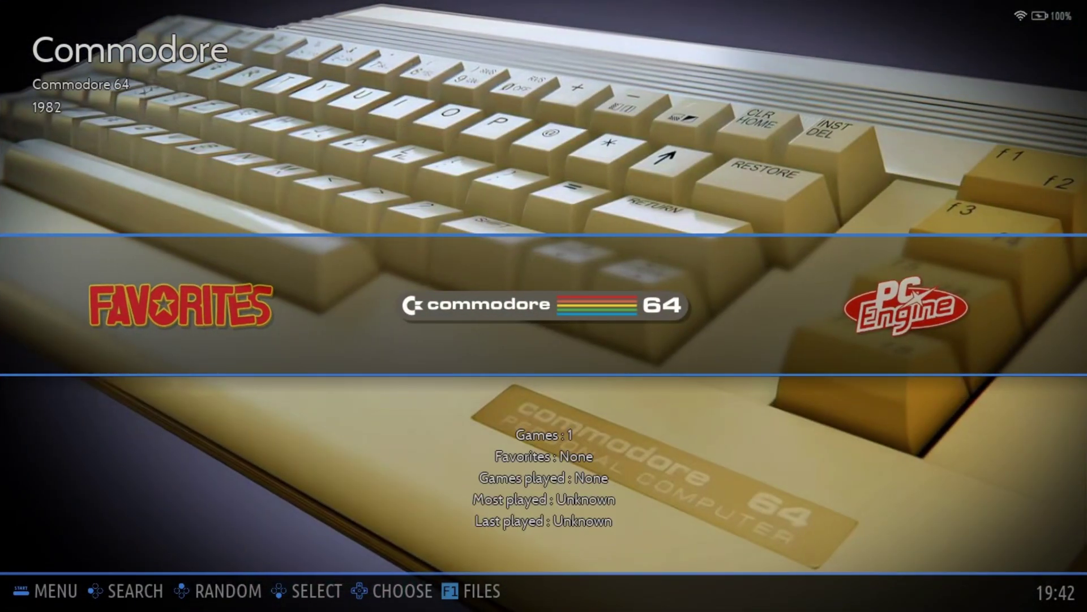
Step: Check the internet connection status in the network settings and return to the system selection
key(Return)
key(Down)
key(Down)
key(Down)
key(Down)
key(Down)
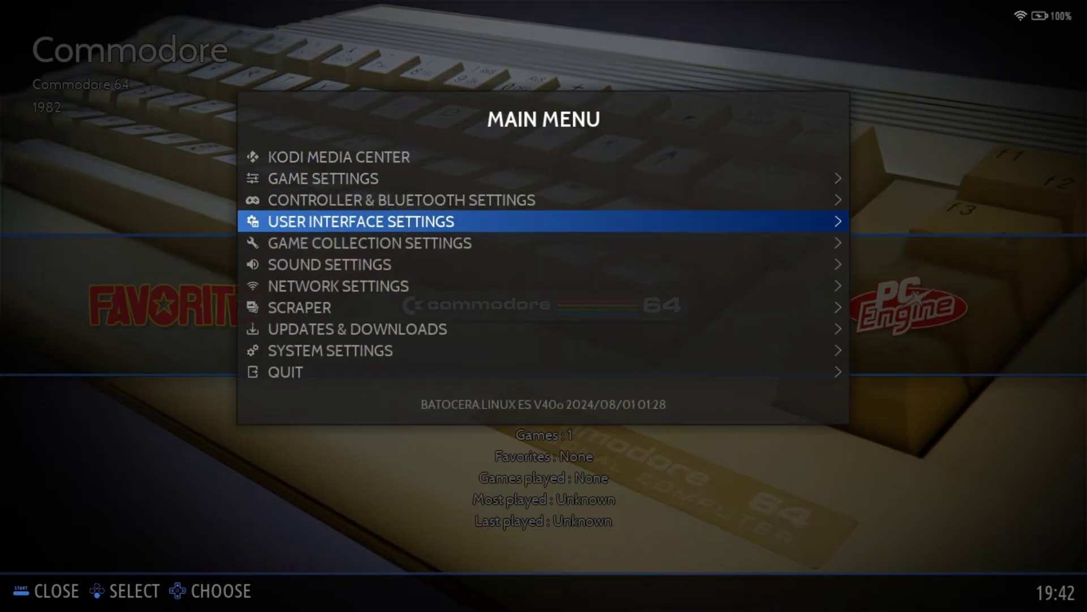
key(Down)
key(Return)
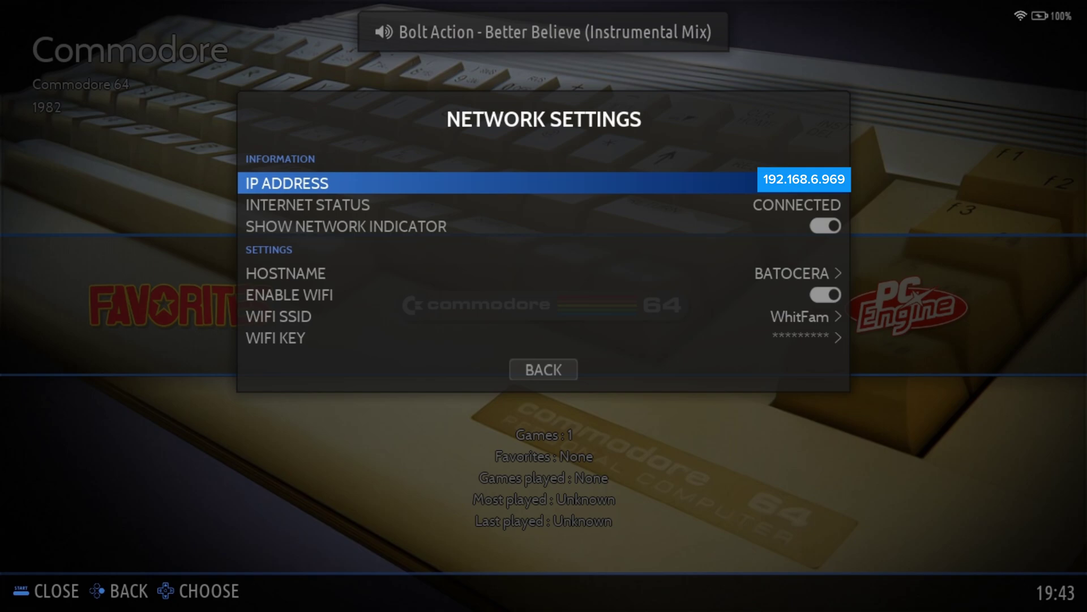
key(Escape)
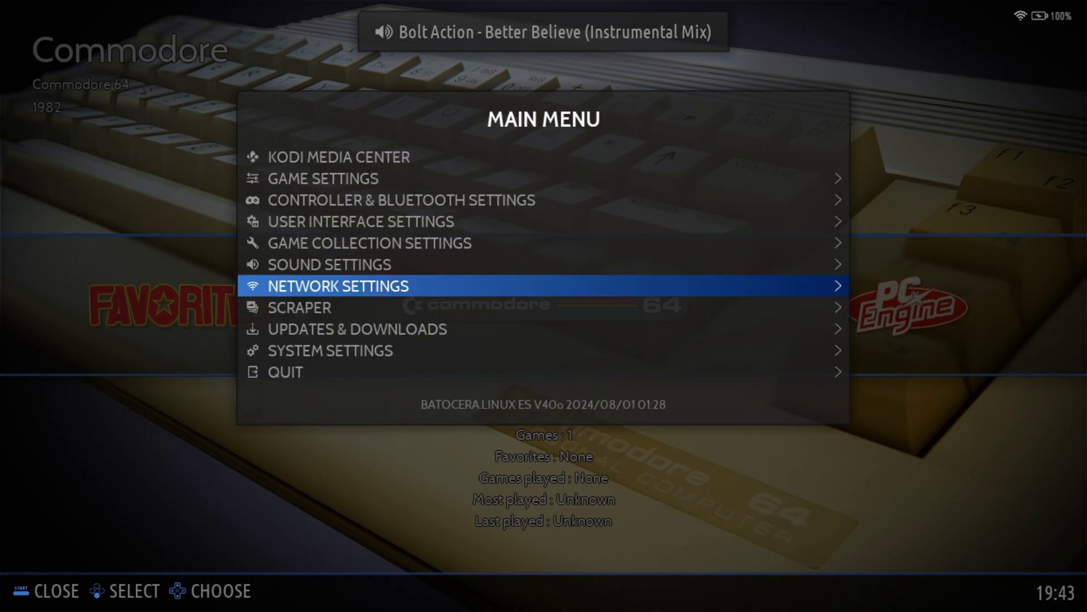
key(Escape)
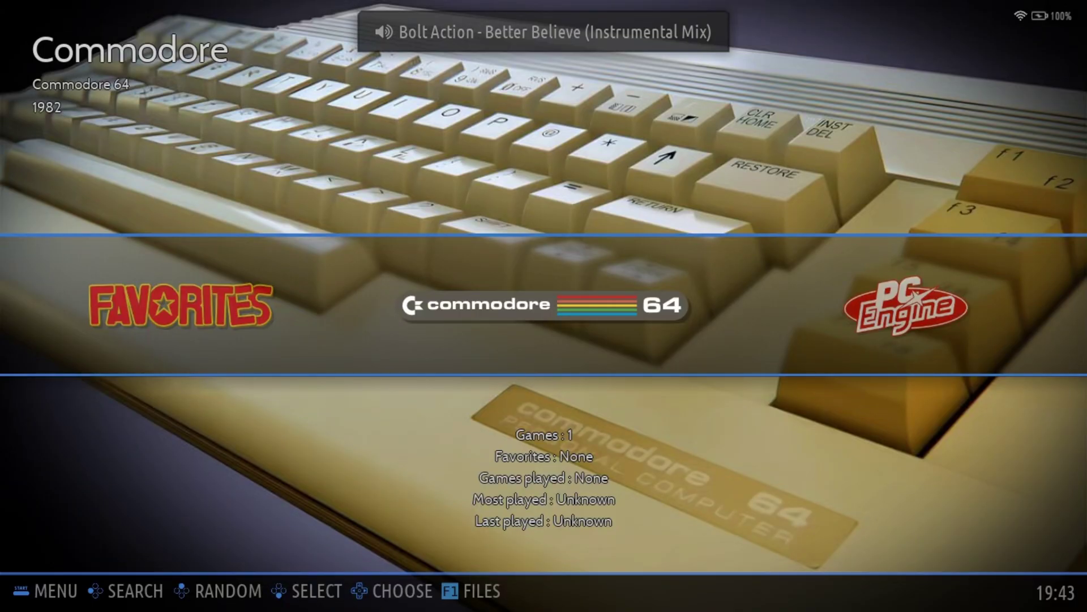
Step: Open an xterm terminal from the file manager's applications and run curl -L bit.ly/BUAinstaller | bash
key(F1)
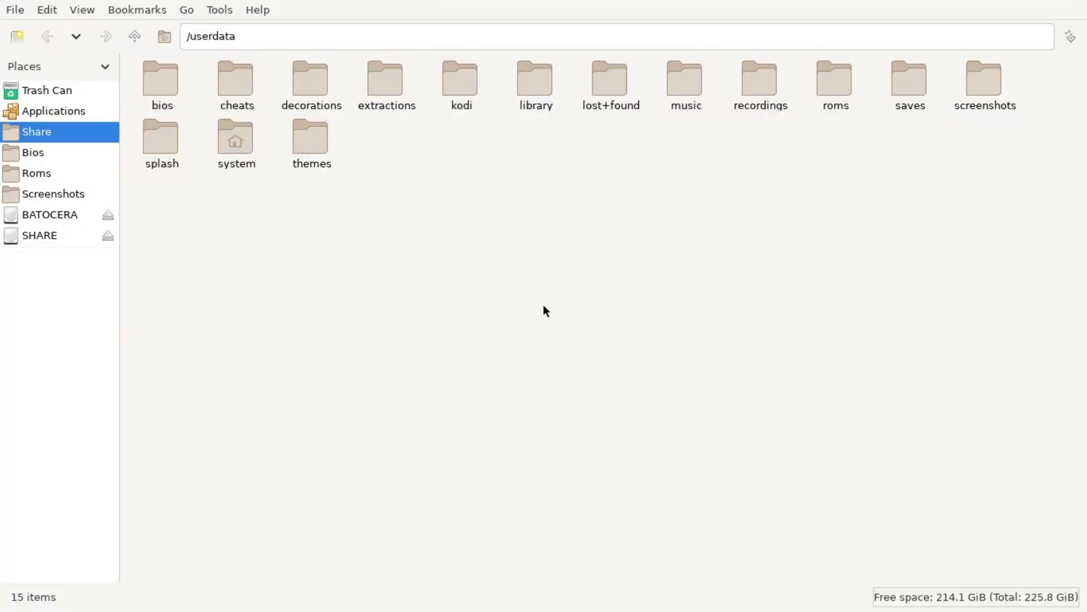
click(73, 111)
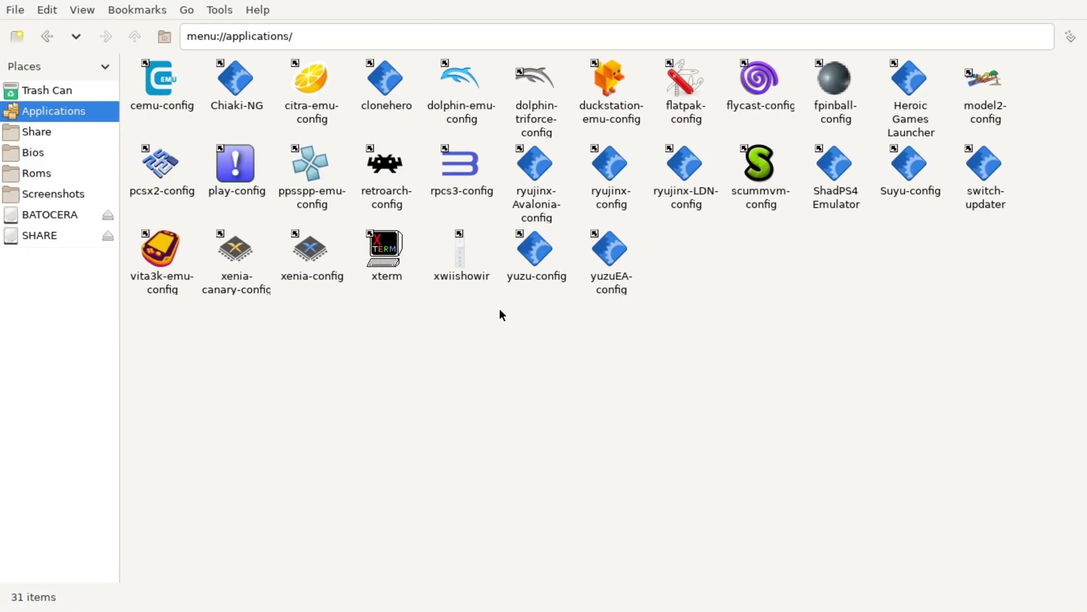
double_click(380, 262)
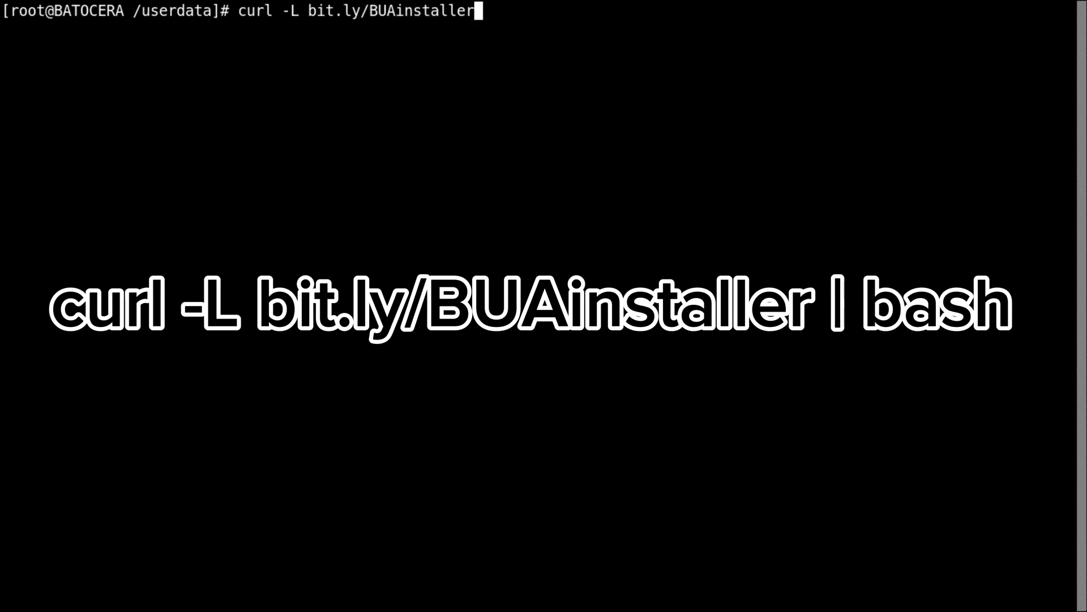
text( | bash)
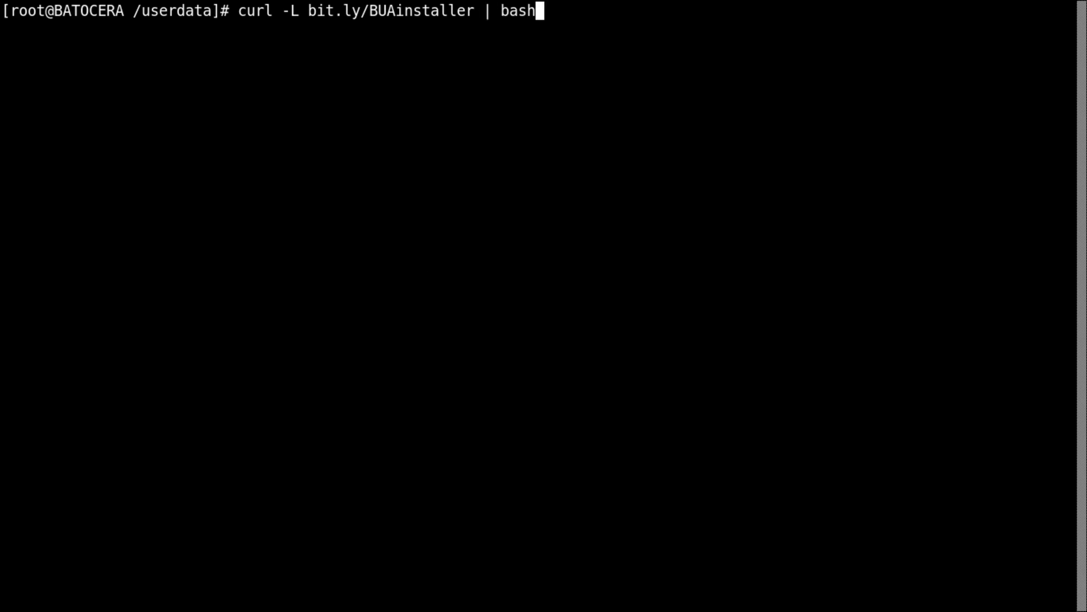
key(Return)
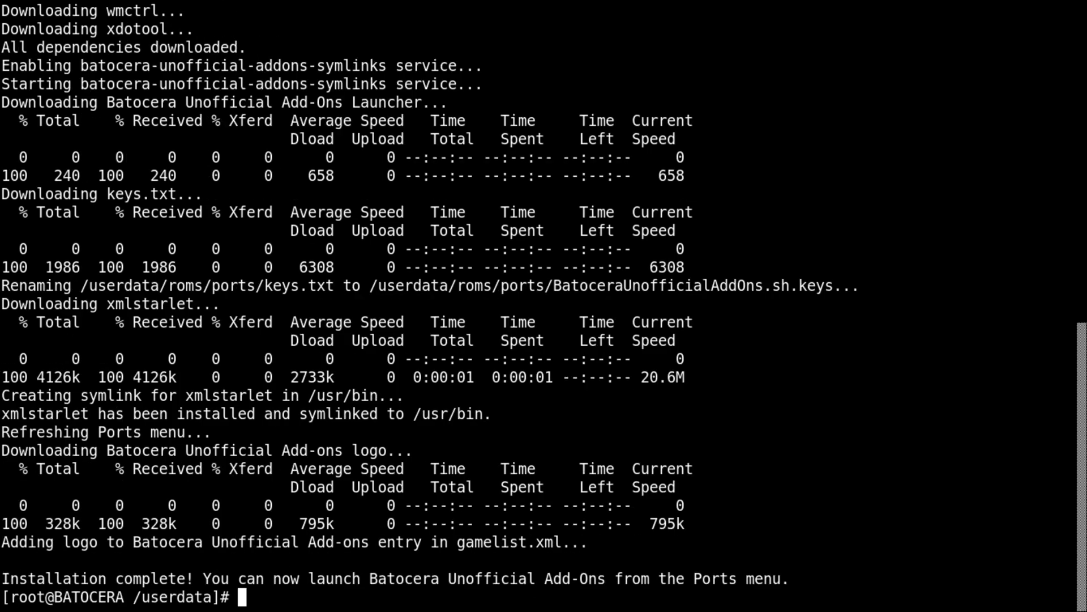
Step: Exit the terminal session and close the file manager to return to the system selection
text(exit)
key(Return)
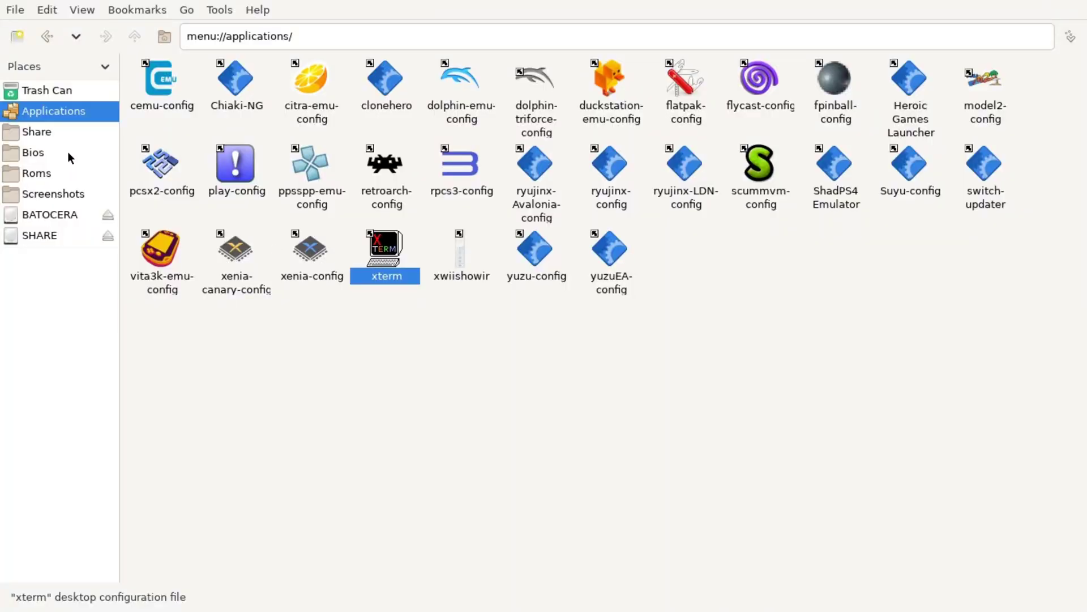
click(9, 12)
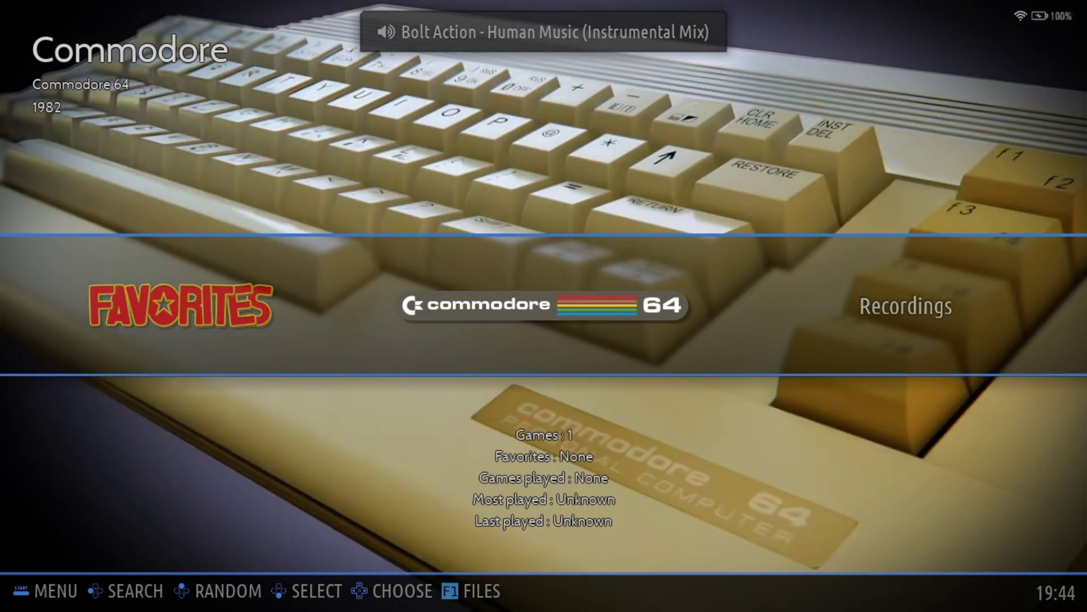
Step: Launch the Batocera Unofficial Add-Ons Installer from the Ports system
key(Right)
key(Right)
key(Right)
key(Right)
key(Right)
key(Right)
key(Right)
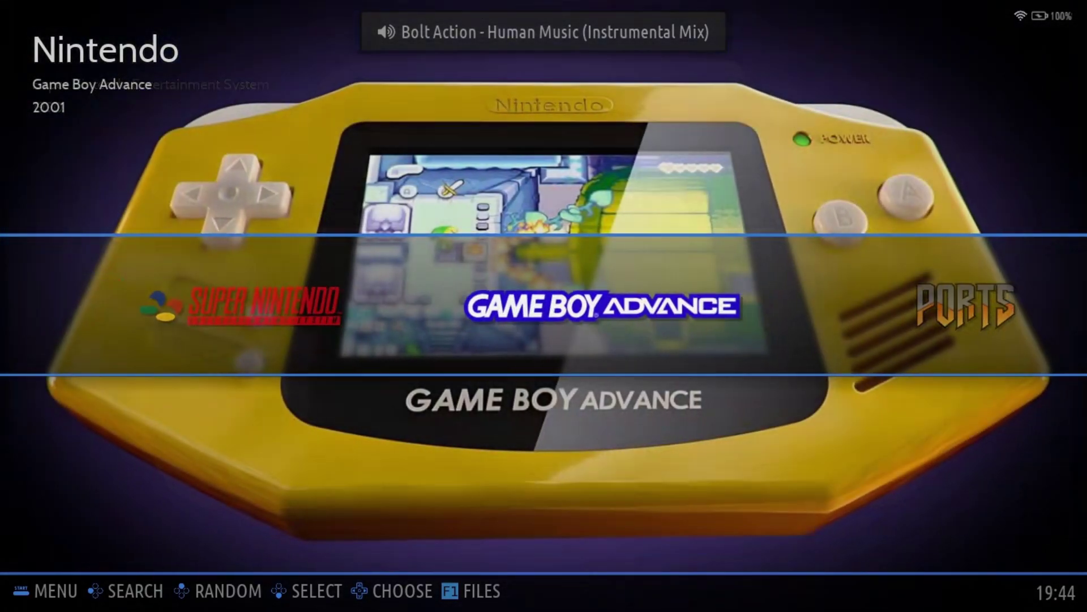
key(Left)
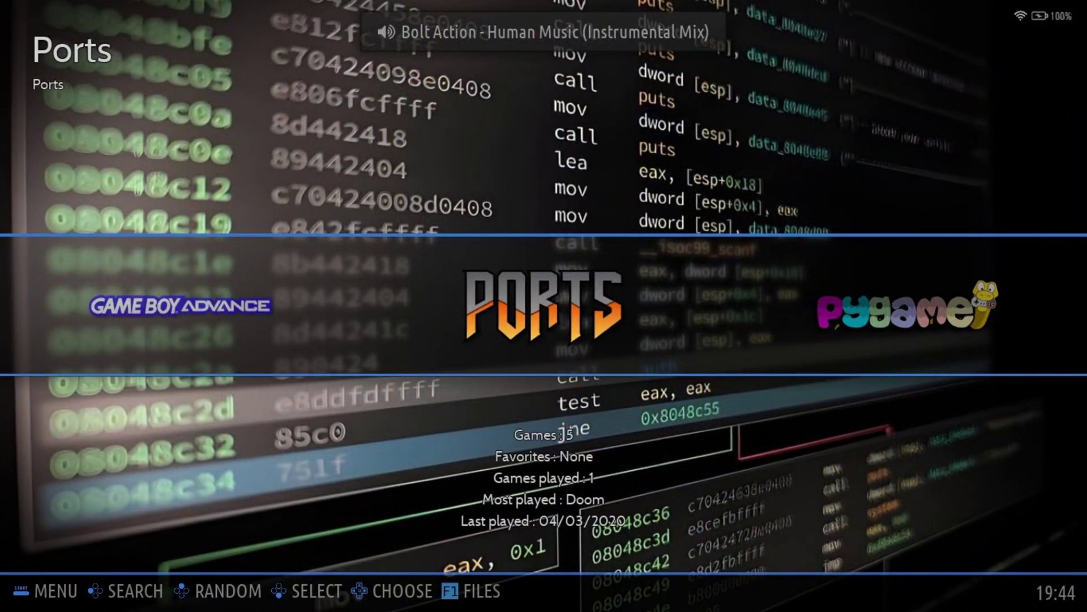
key(Return)
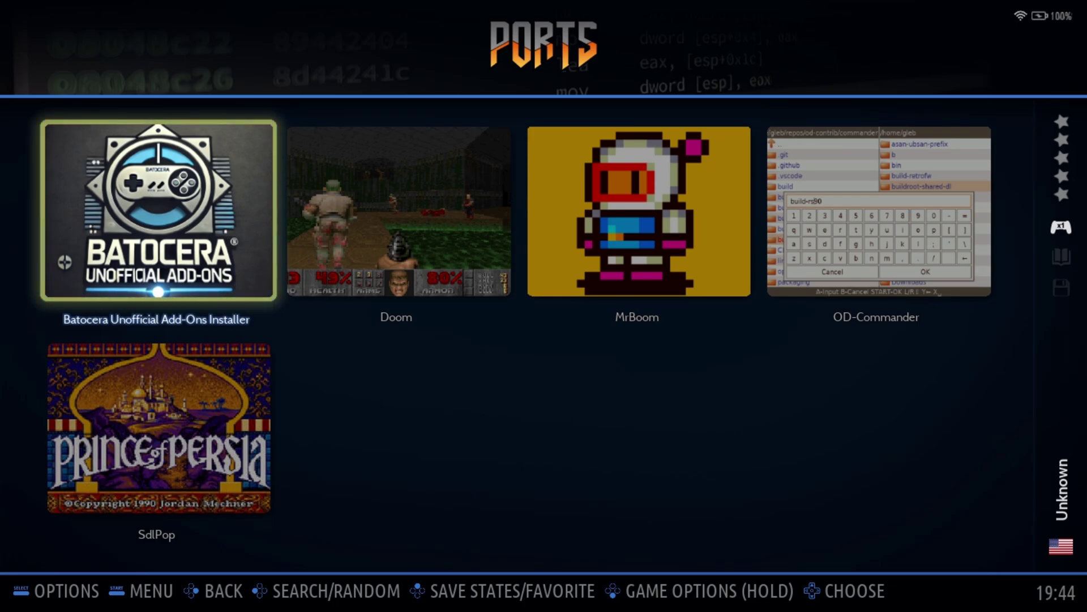
key(Return)
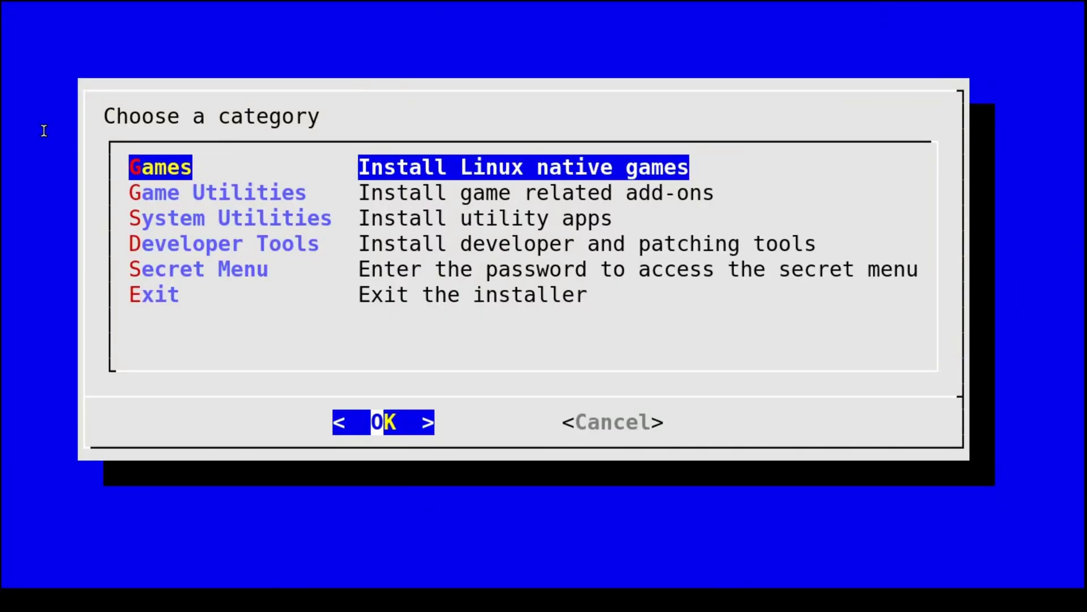
Step: Open the System Utilities category of the installer and mark MOONLIGHT for installation
key(Down)
key(Down)
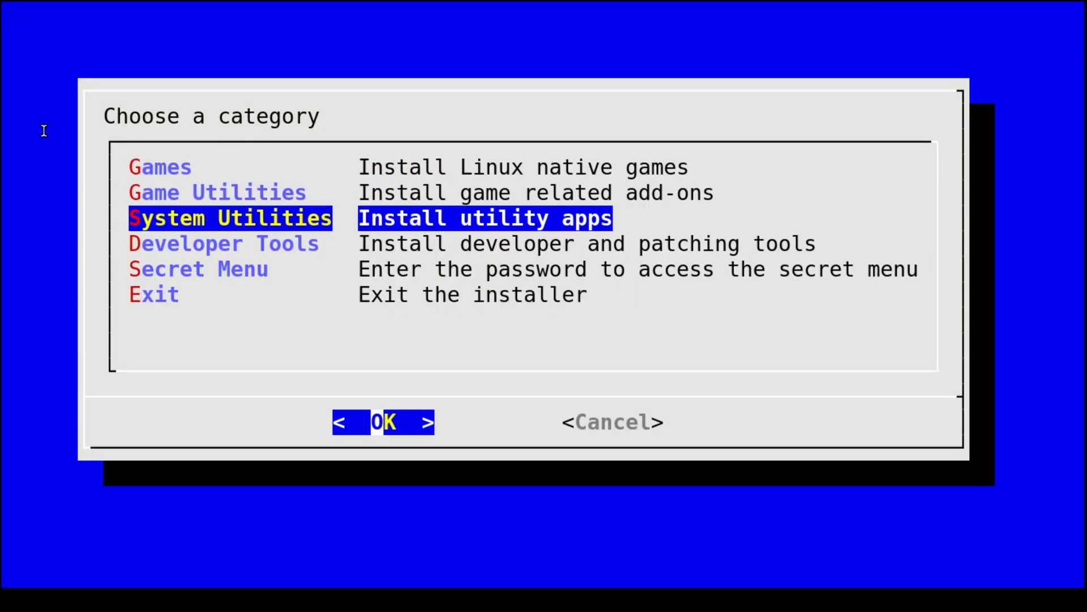
key(Return)
key(Down)
key(Down)
key(Down)
key(Down)
key(Down)
key(Down)
key(Down)
key(Down)
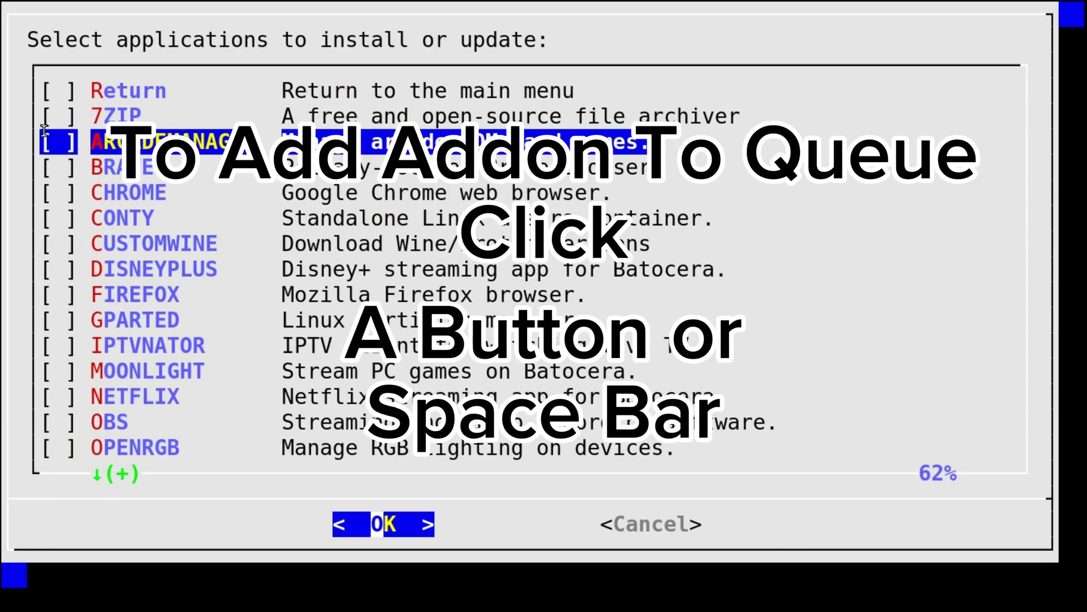
key(Down)
key(Down)
key(Down)
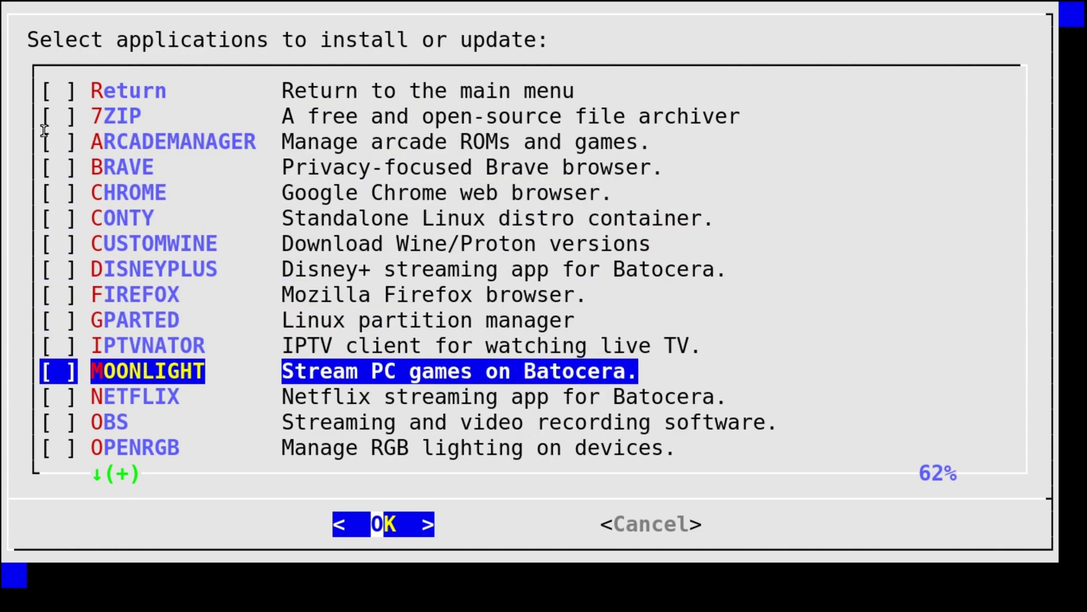
key(space)
Step: Mark SUNSHINE for installation in the System Utilities application list
key(Down)
key(Down)
key(Down)
key(Down)
key(Down)
key(Down)
key(Down)
key(Down)
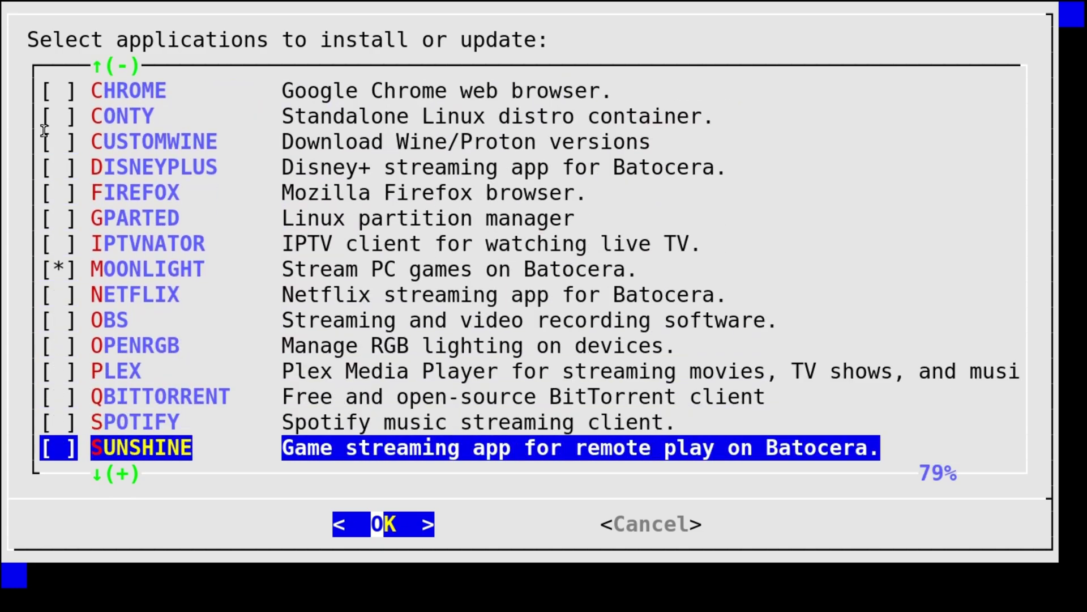
key(Up)
key(space)
Step: Start installing the queued MOONLIGHT and SUNSHINE add-ons, leaving TAILSCALE unmarked
key(Down)
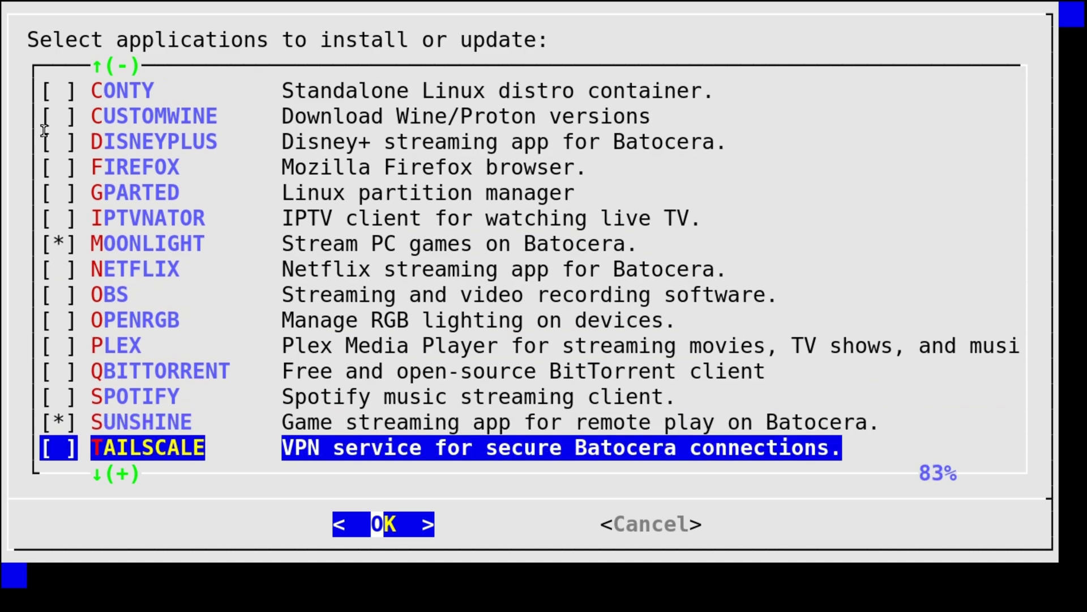
key(space)
key(space)
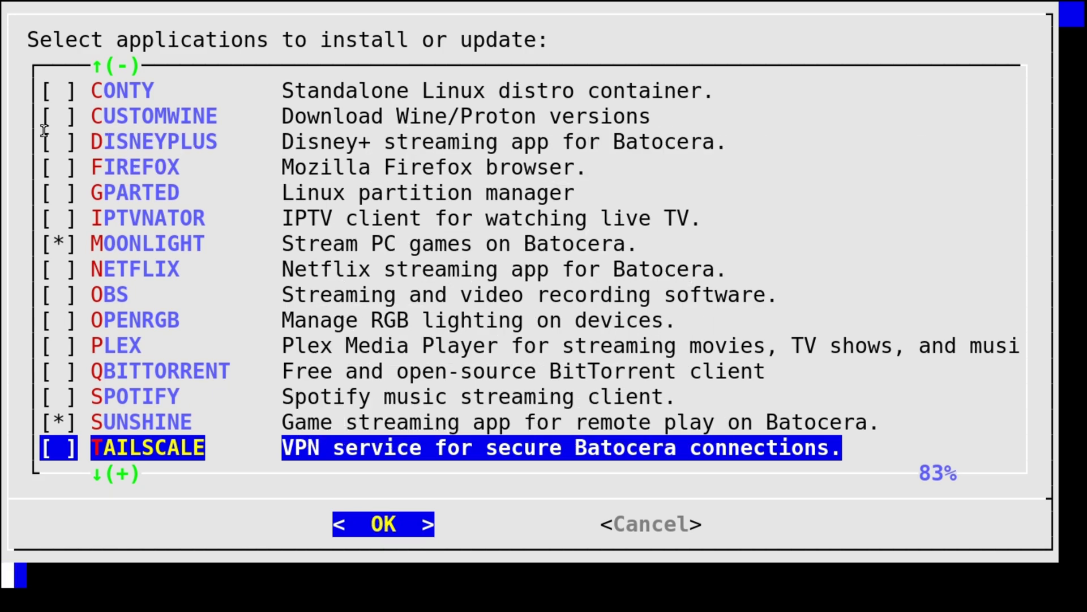
key(Return)
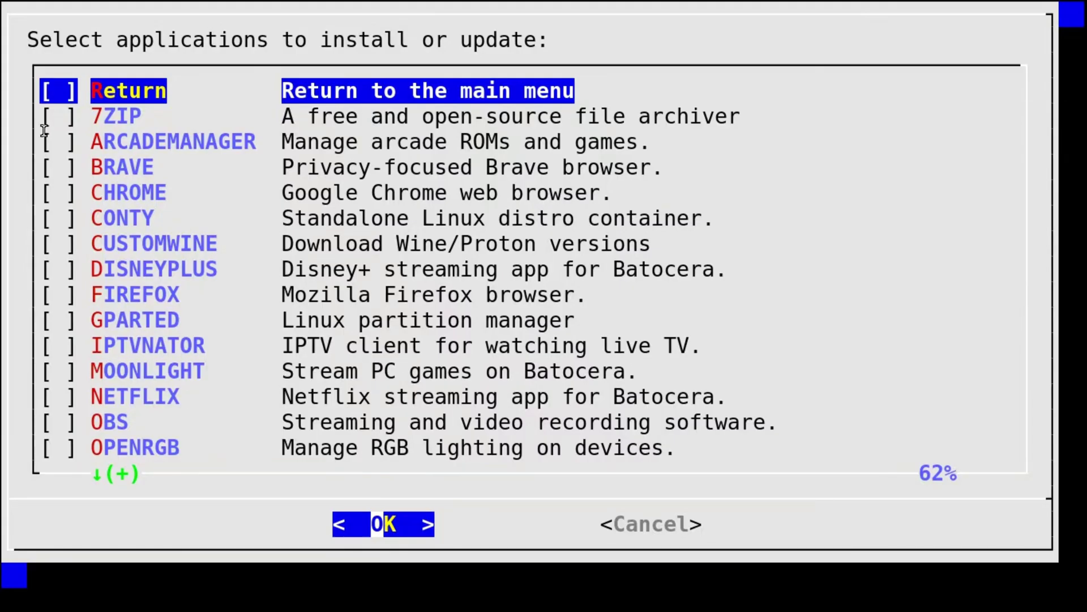
Step: Leave the application list and exit the add-ons installer from its category menu
key(Return)
key(Down)
key(Down)
key(Down)
key(Down)
key(Down)
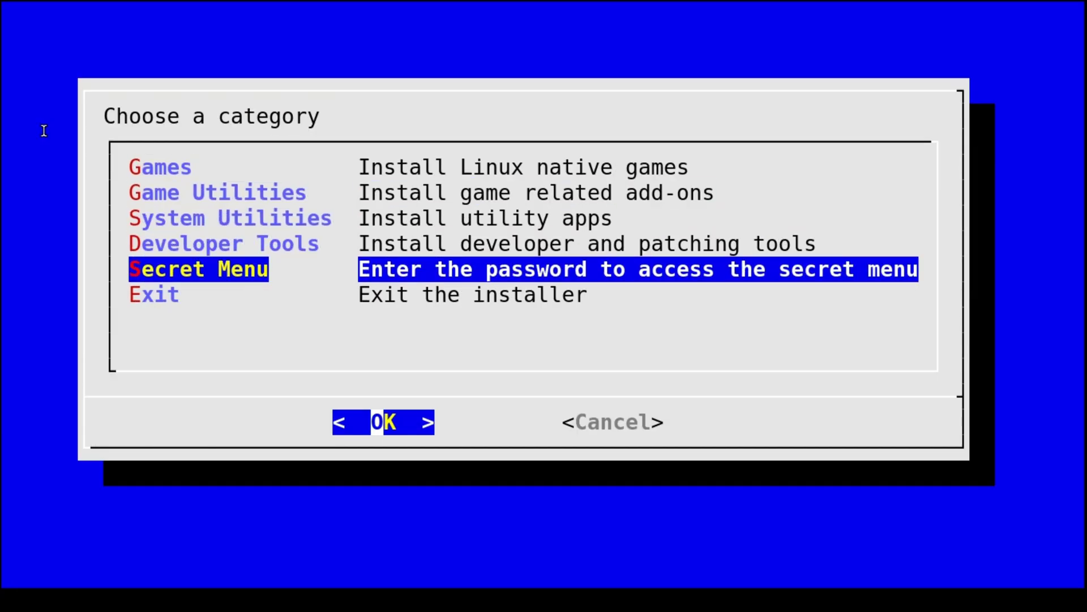
key(Return)
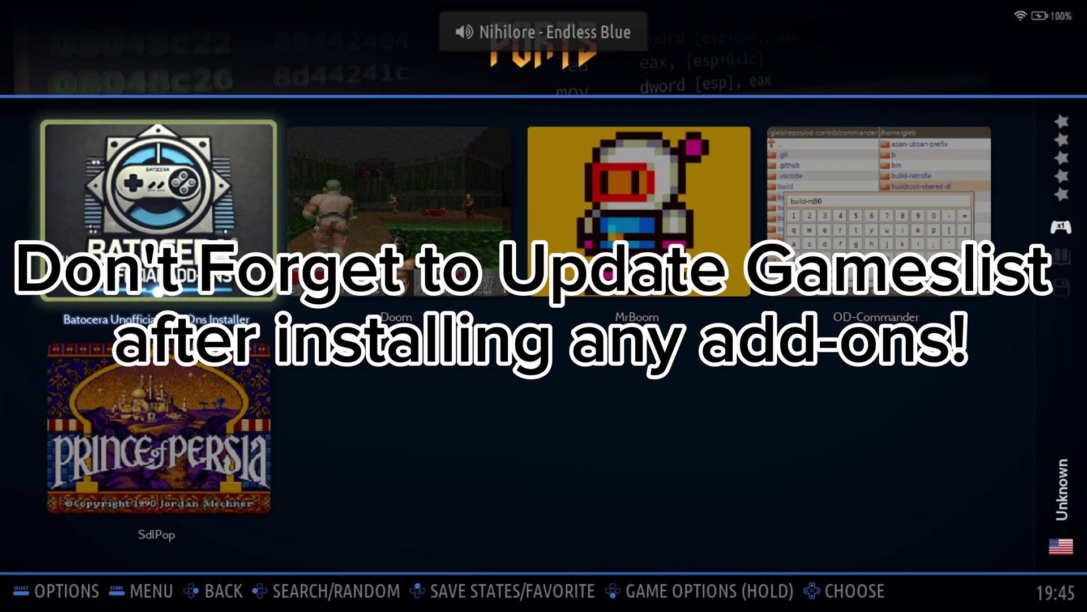
Step: Update the gamelists from the game settings and reopen the Ports game list
key(Escape)
key(Return)
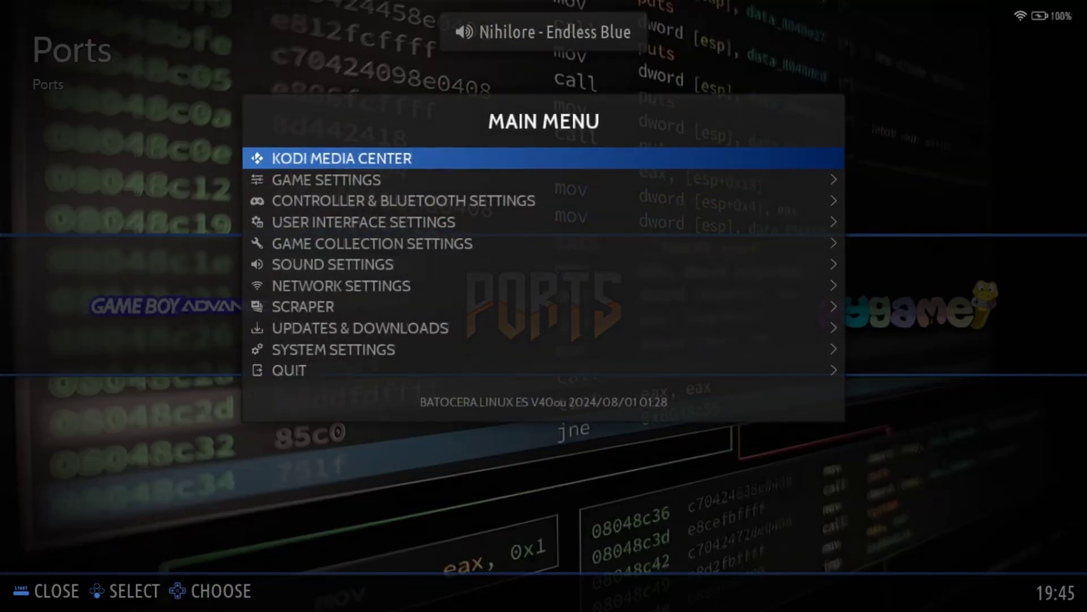
key(Down)
key(Return)
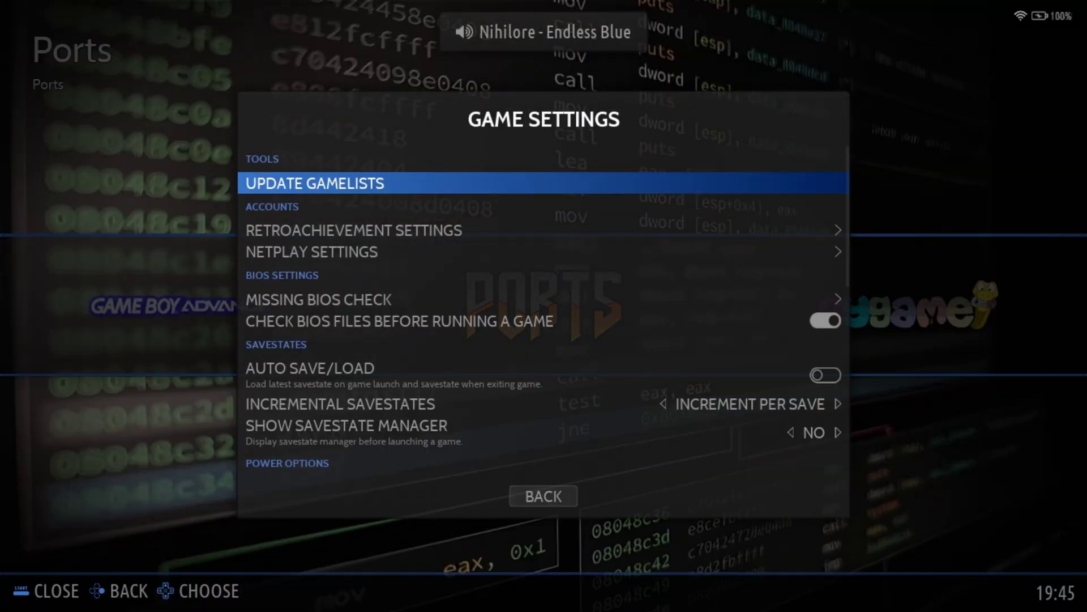
key(Return)
key(Return)
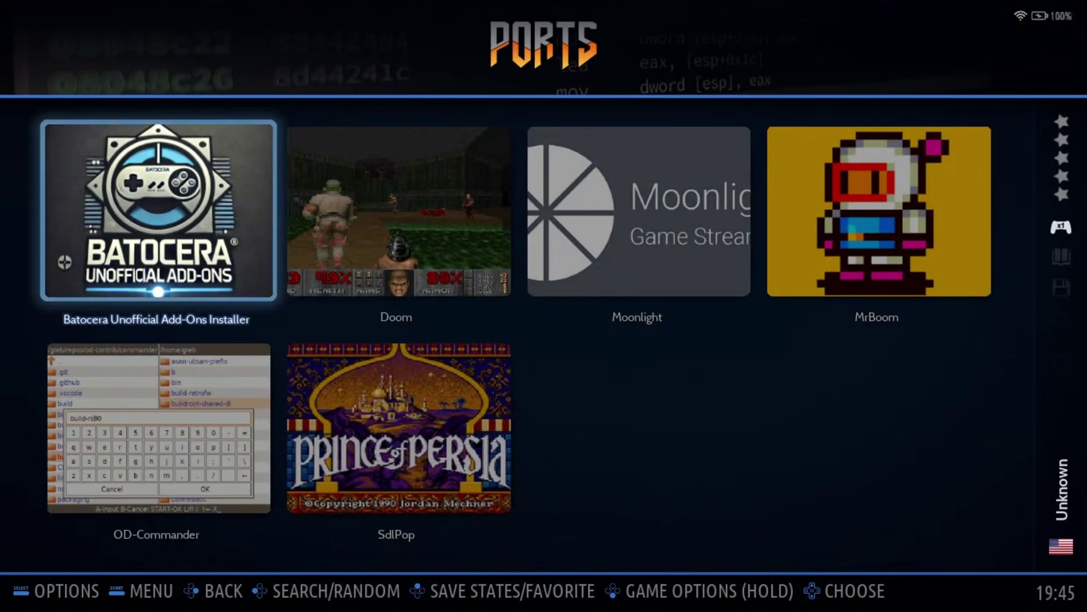
Step: Launch Moonlight from the Ports list, dismiss the video decoder warning and close the app
key(Right)
key(Right)
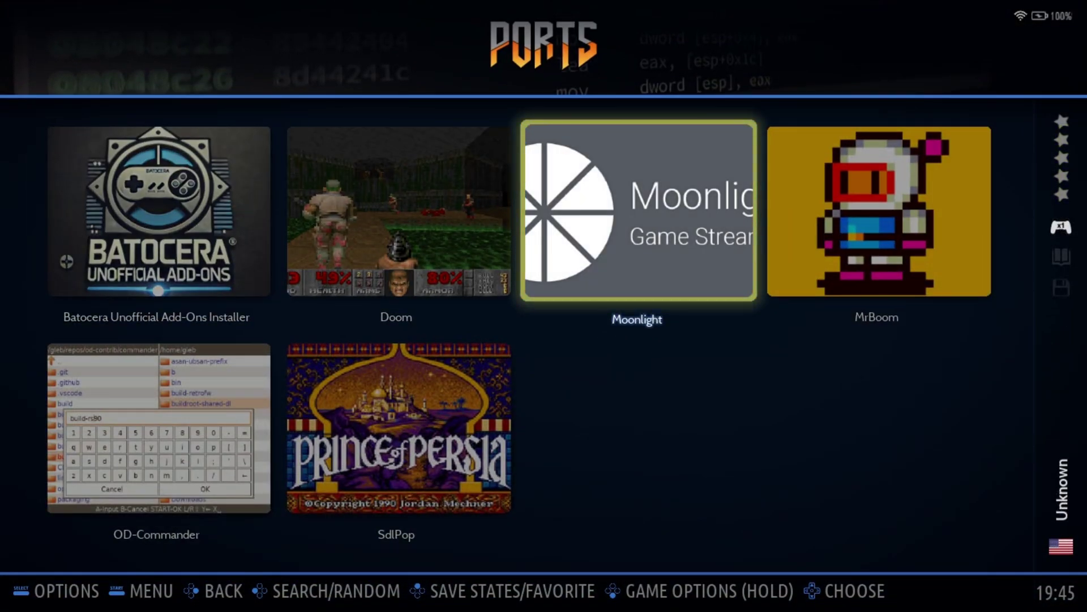
key(Return)
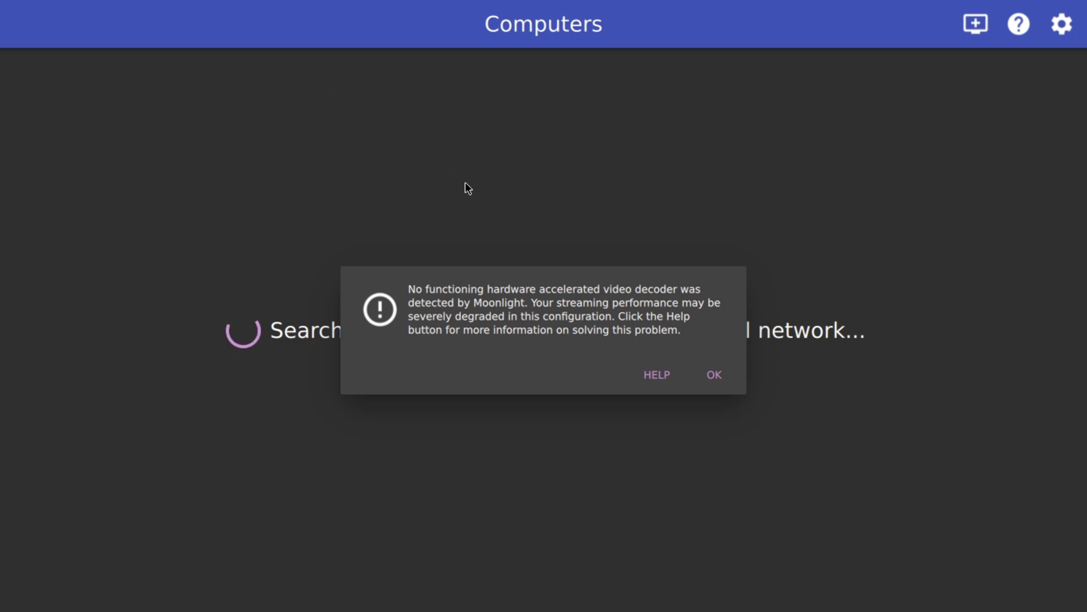
click(730, 379)
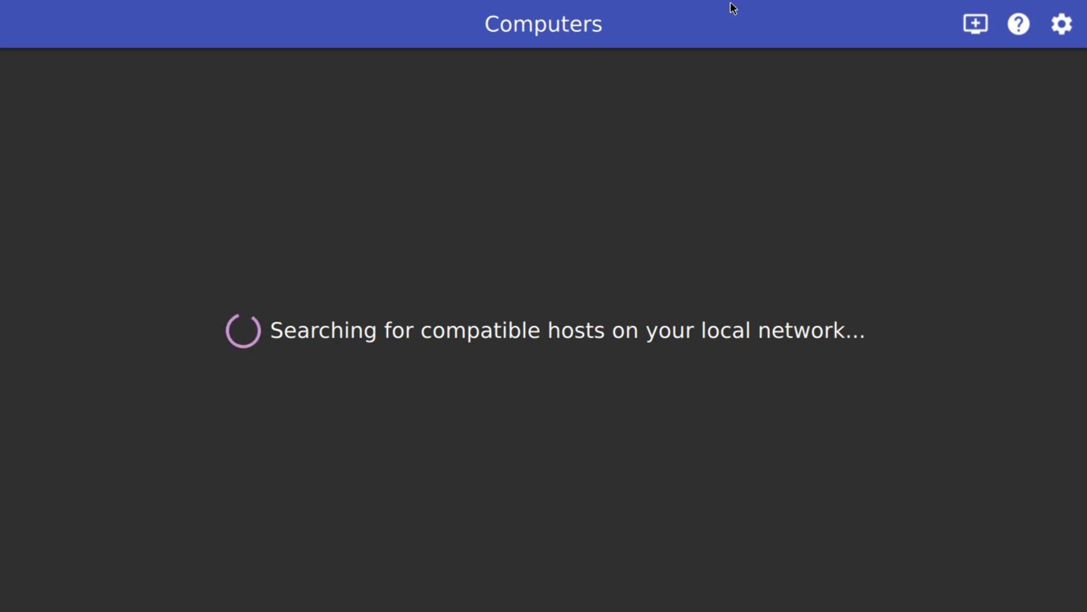
key(Escape)
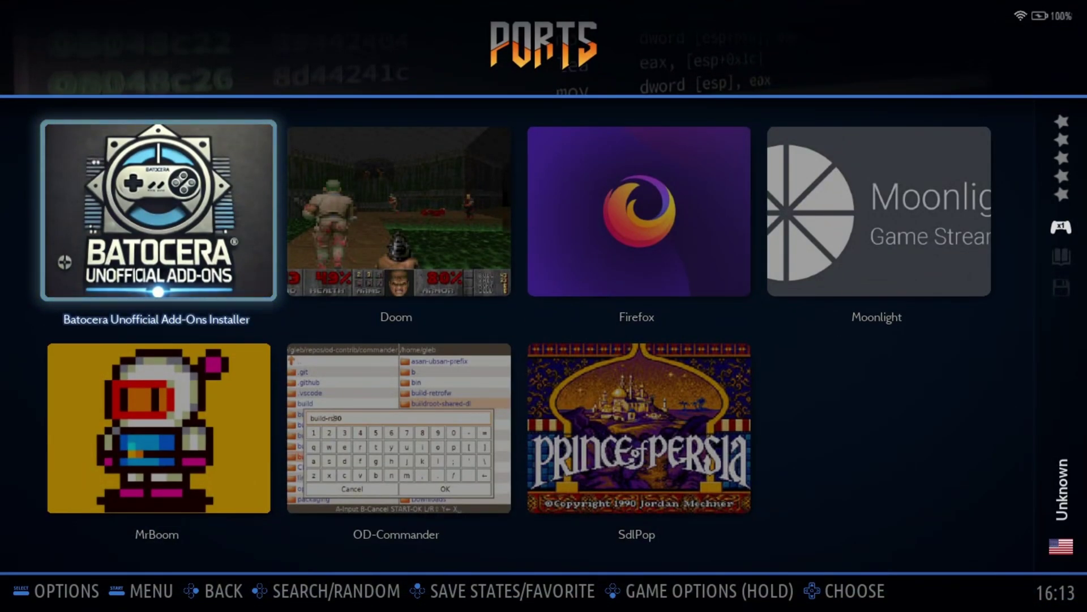
Step: Launch Firefox from the Ports list and look through its Firefox Nightly welcome page
key(Right)
key(Right)
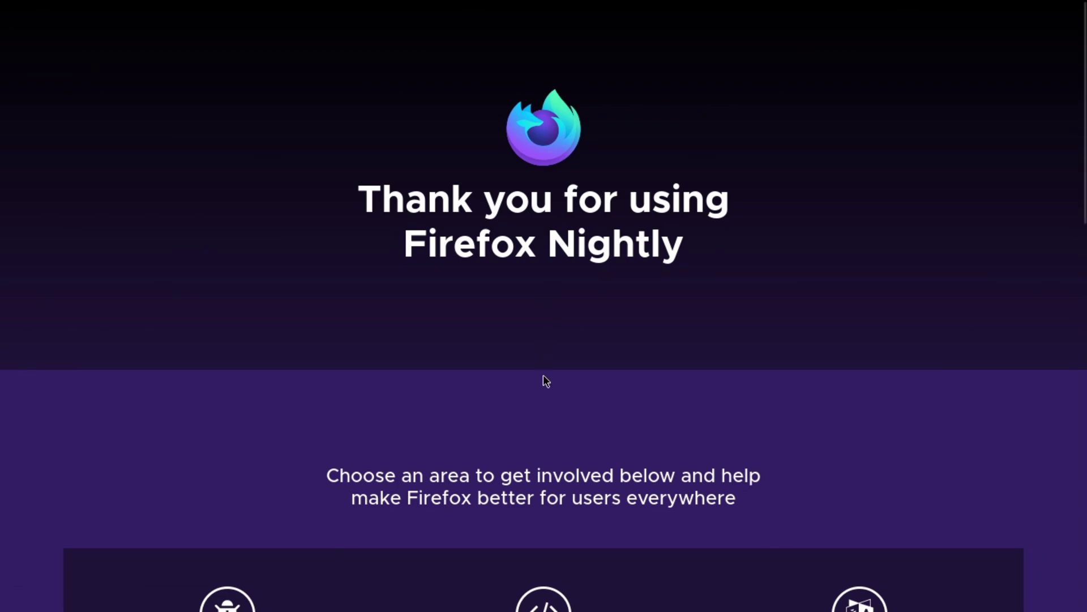
key(End)
key(Home)
key(End)
scroll(544, 258, up, 5)
scroll(544, 258, up, 2)
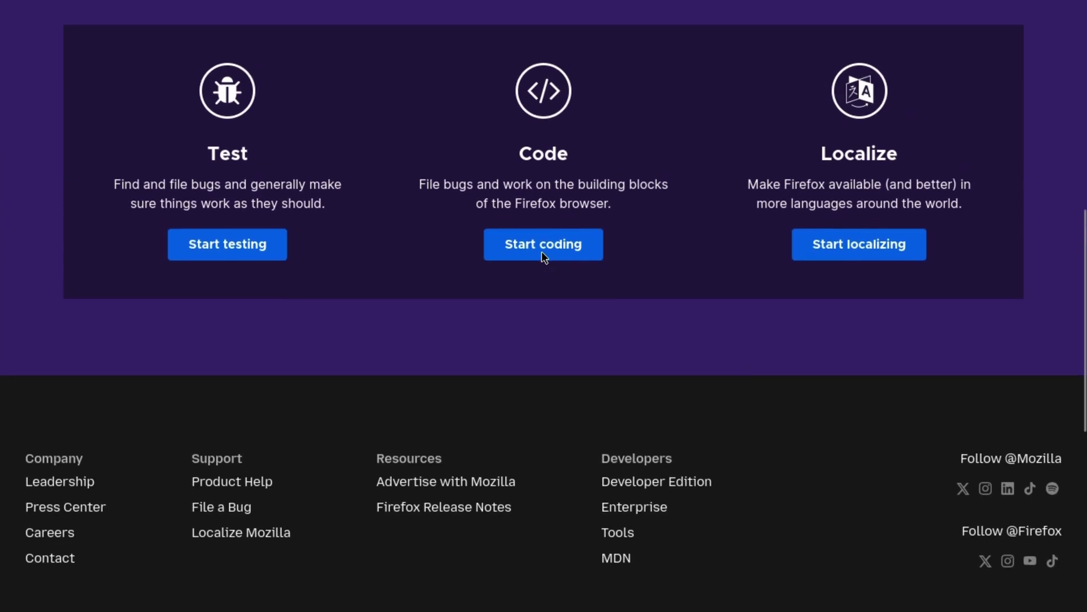
key(Home)
mouse_move(597, 3)
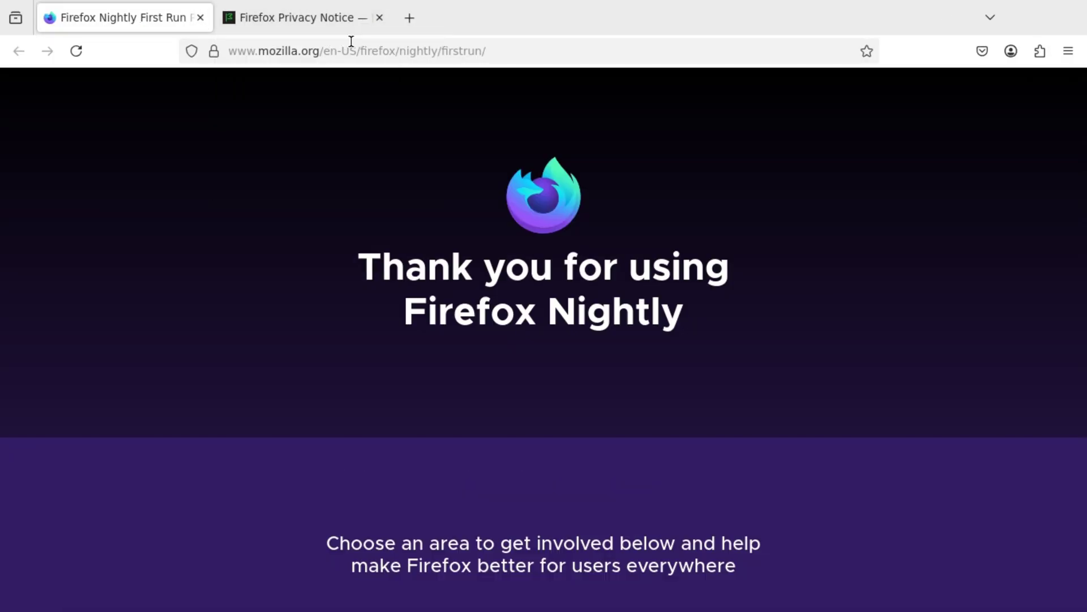
click(379, 18)
click(656, 51)
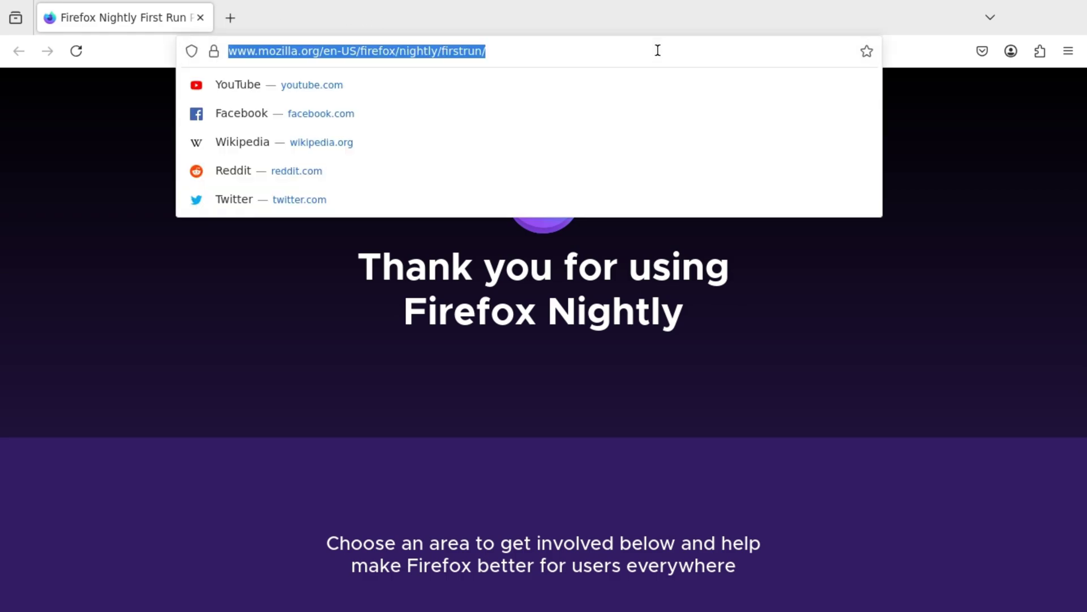
key(BackSpace)
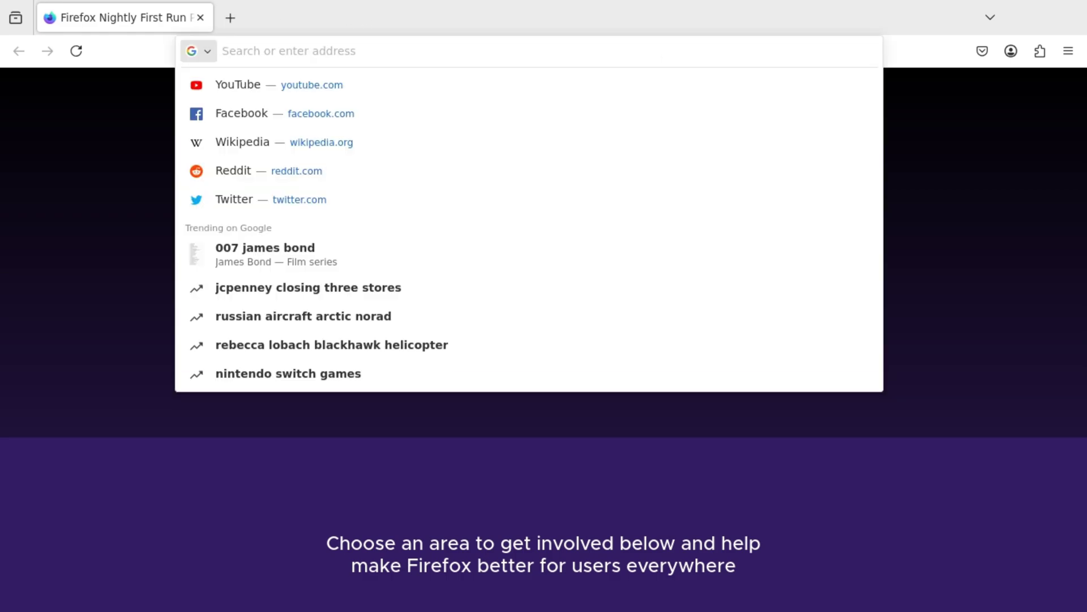
text(https://)
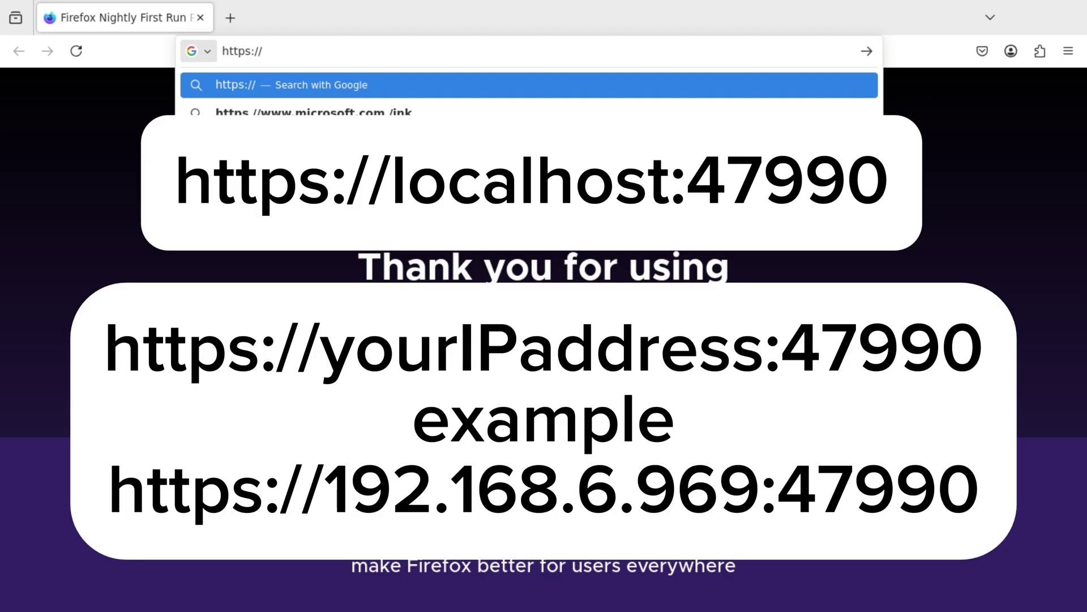
text(localhos)
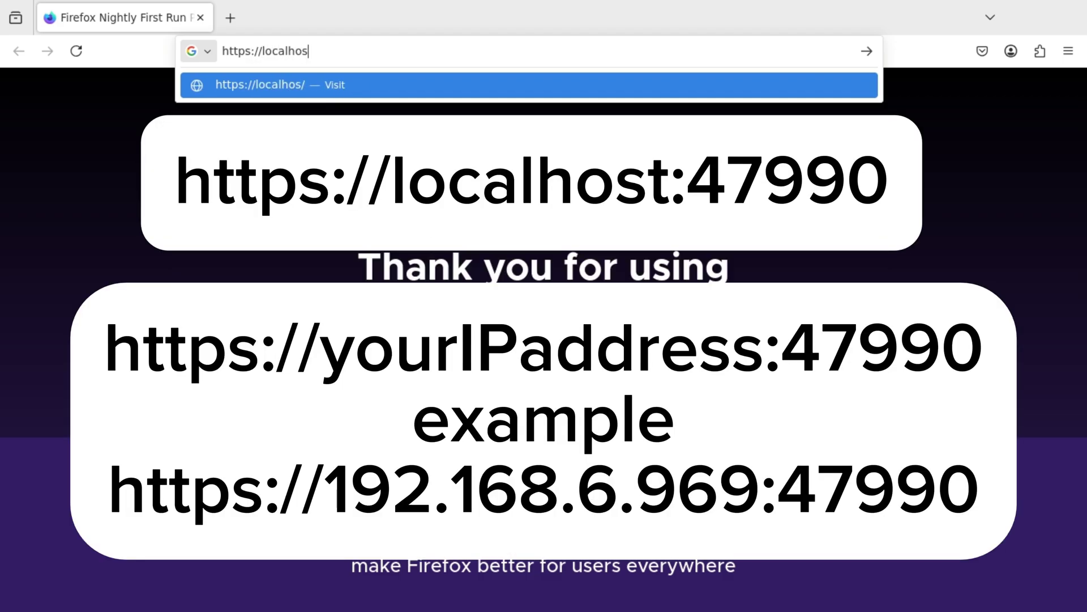
text(t:47990/)
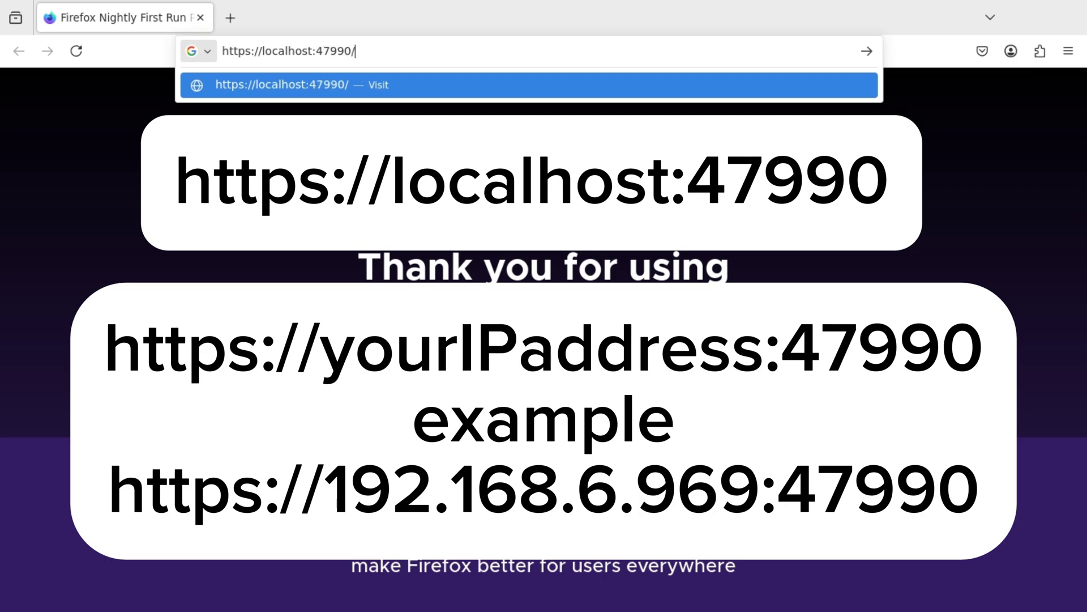
key(Return)
key(F11)
Step: Show the advanced details of the localhost security warning and accept the risk to continue to the Sunshine page
click(848, 391)
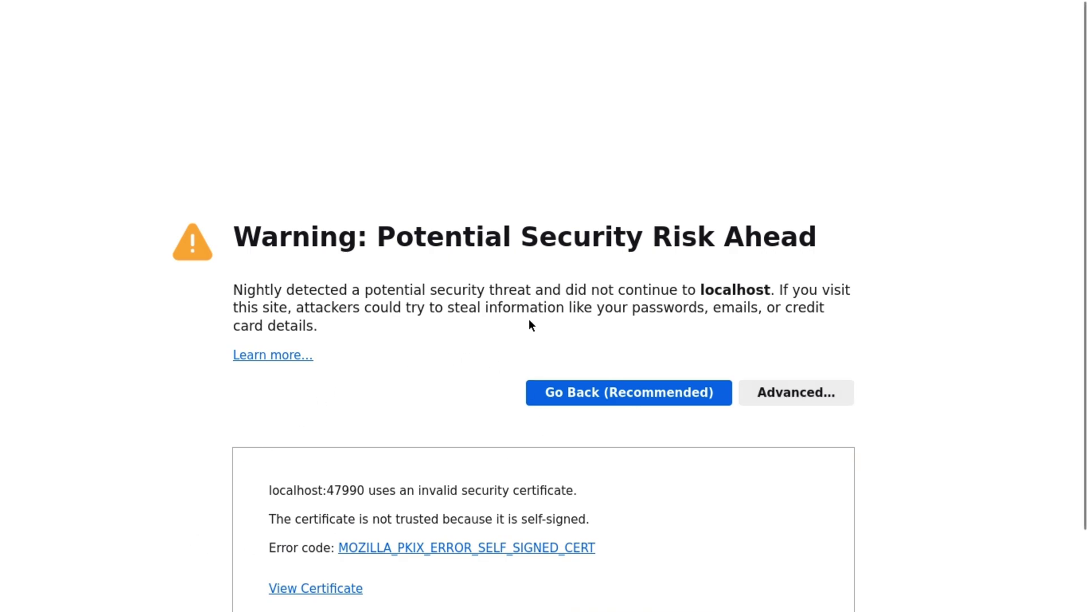
scroll(426, 442, down, 3)
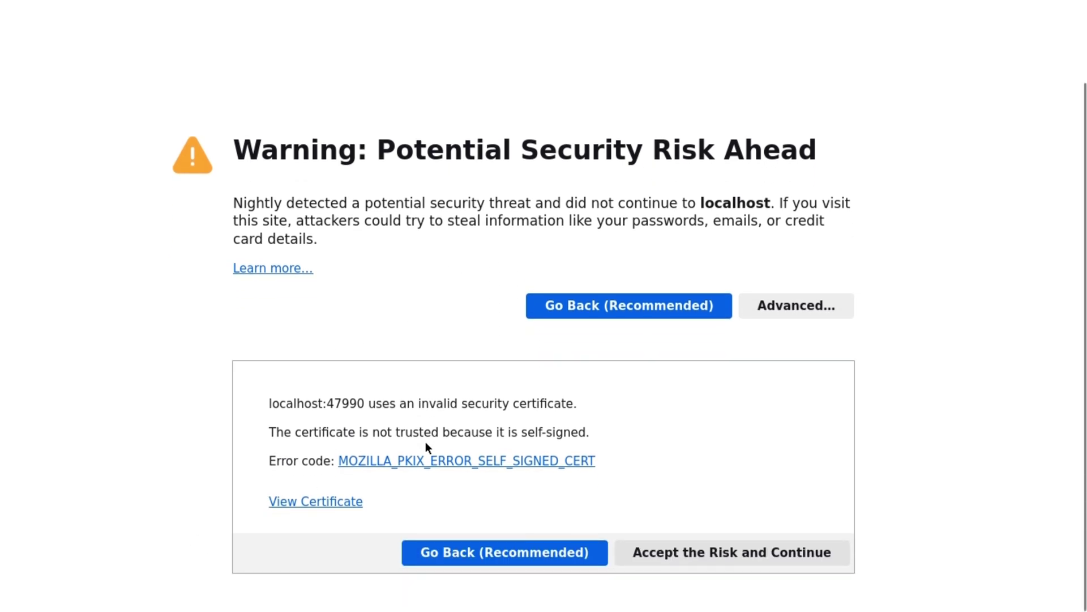
click(817, 552)
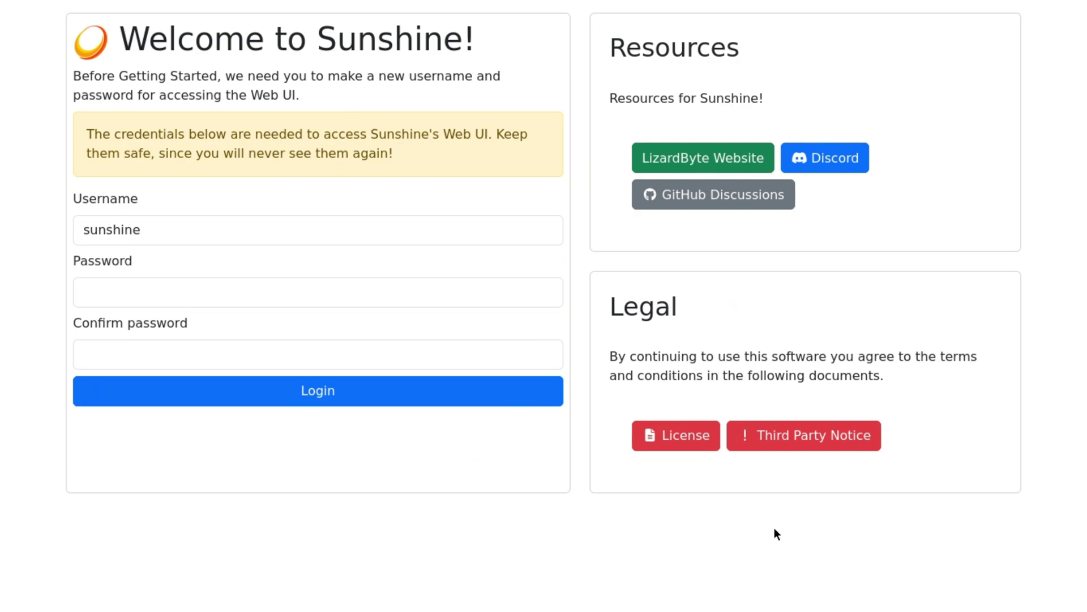
Step: Enter and confirm a new Web UI password for the sunshine user, then submit the Sunshine welcome form
click(218, 286)
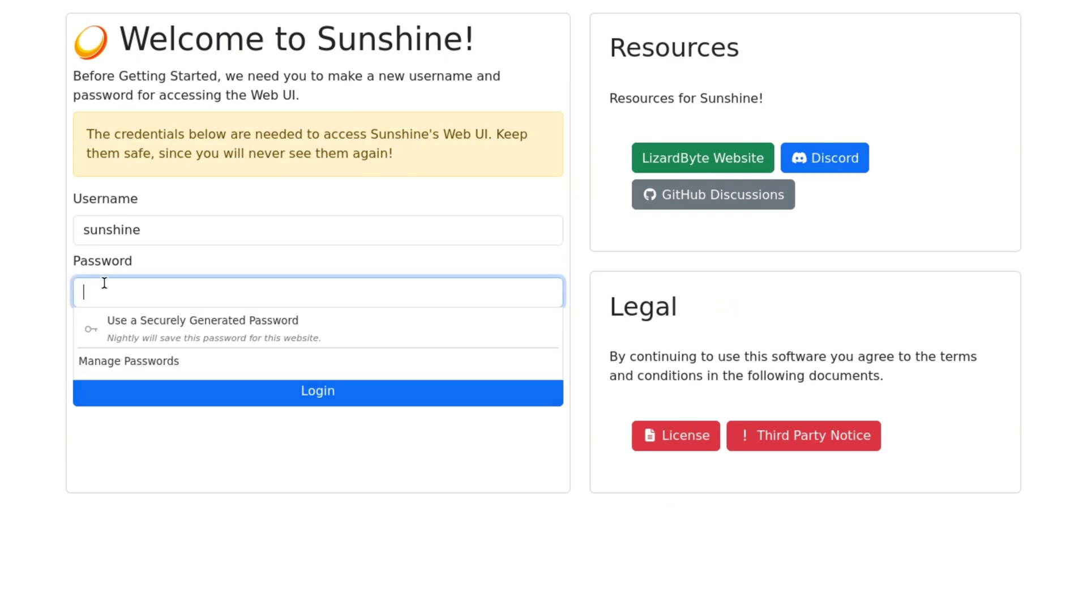
text(***)
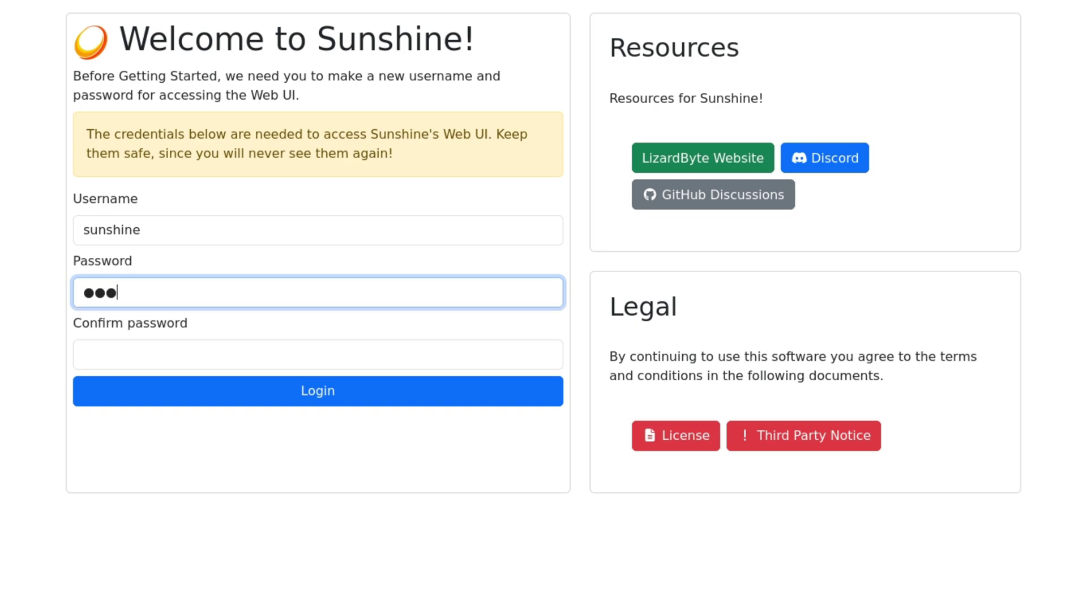
key(BackSpace)
key(BackSpace)
key(BackSpace)
text(****)
click(96, 347)
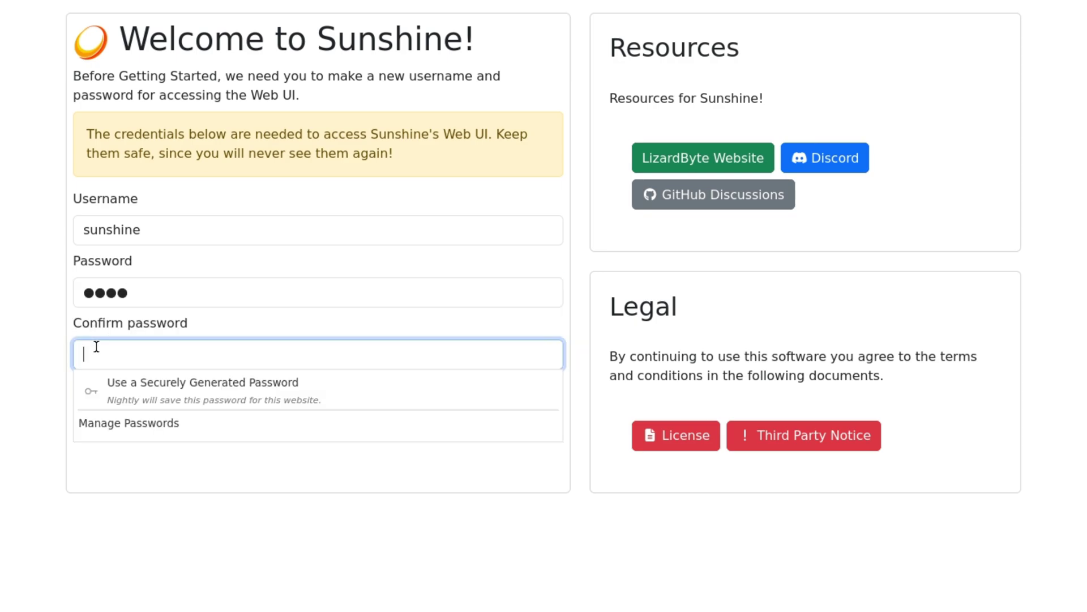
text(****)
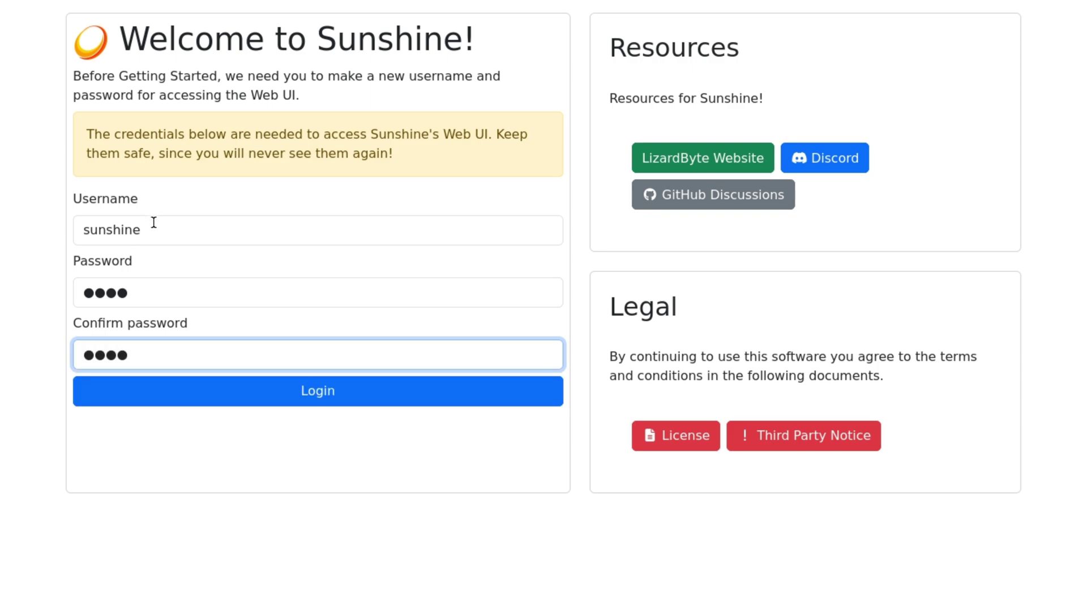
click(165, 289)
text(**)
click(261, 397)
Step: Sign in to localhost:47990 with the username sunshine and the new password, and save the login in the browser
click(528, 161)
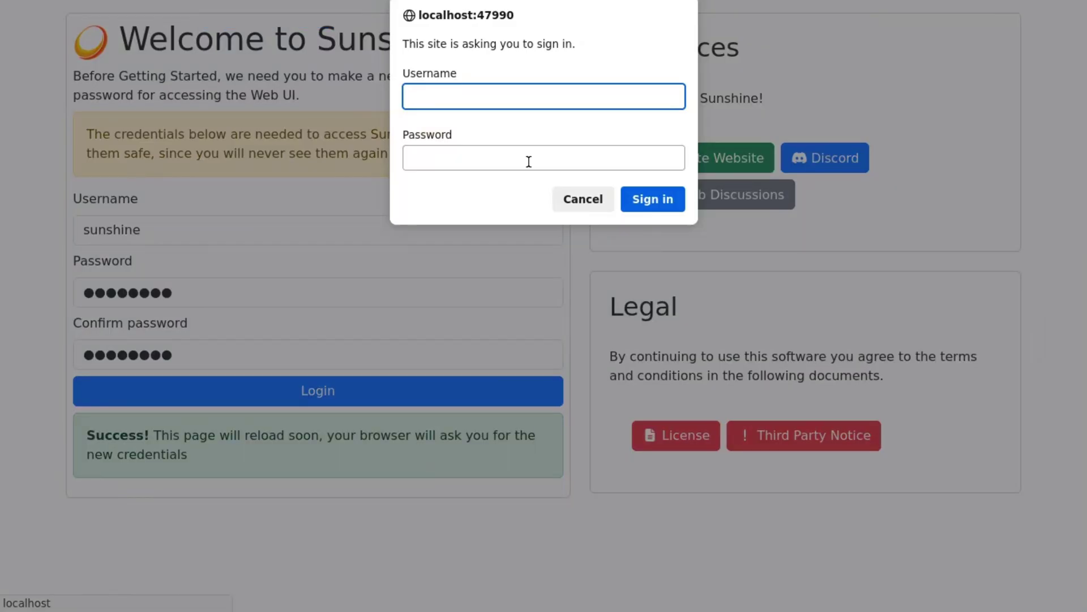
text(sunshine)
click(421, 157)
text(****)
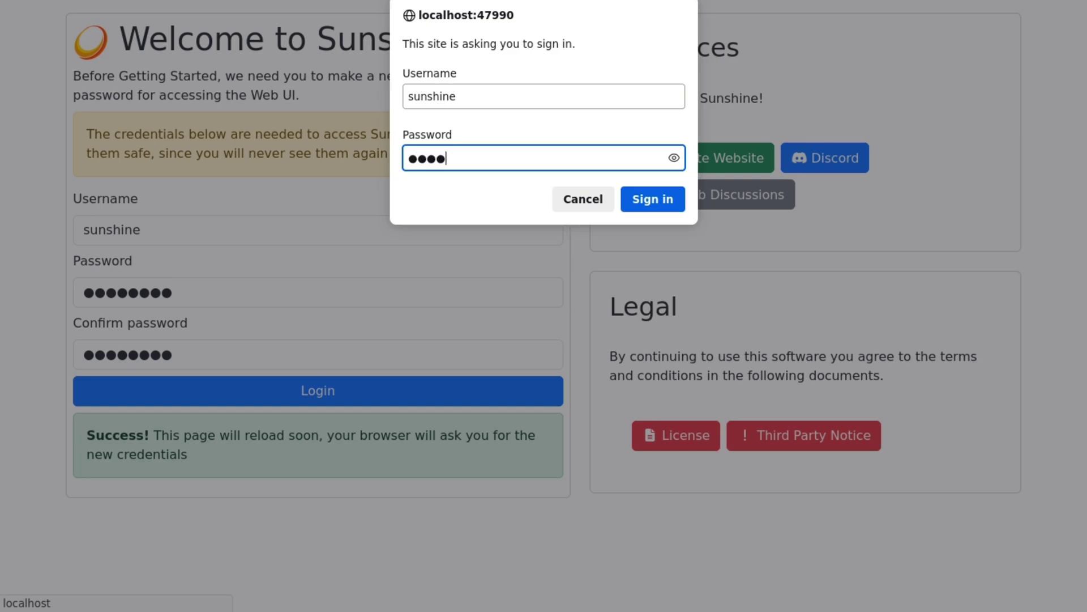
key(BackSpace)
key(BackSpace)
key(BackSpace)
key(BackSpace)
text(********)
click(663, 203)
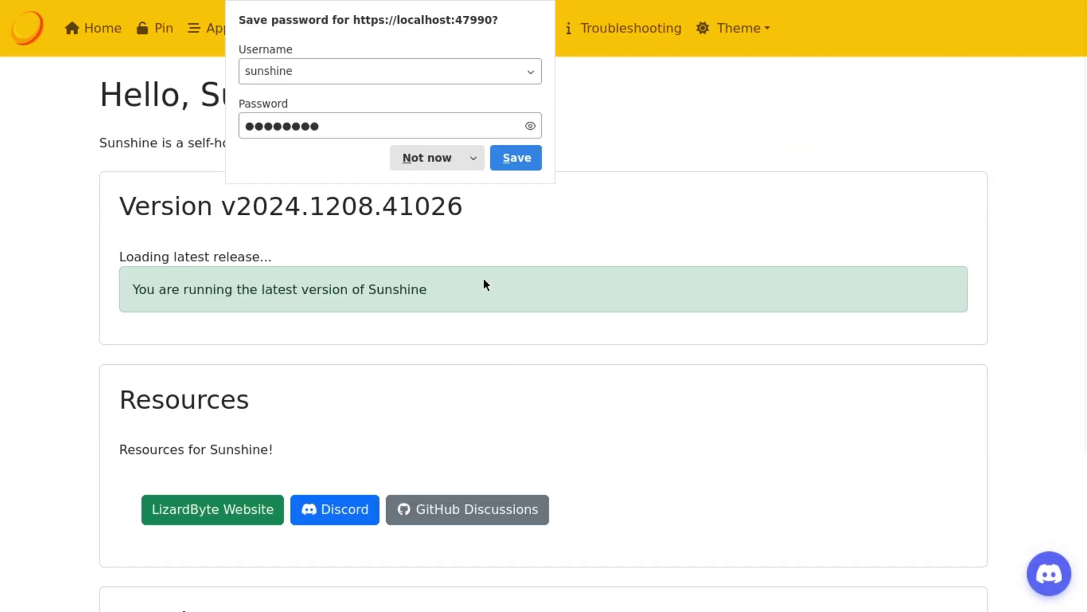
click(528, 160)
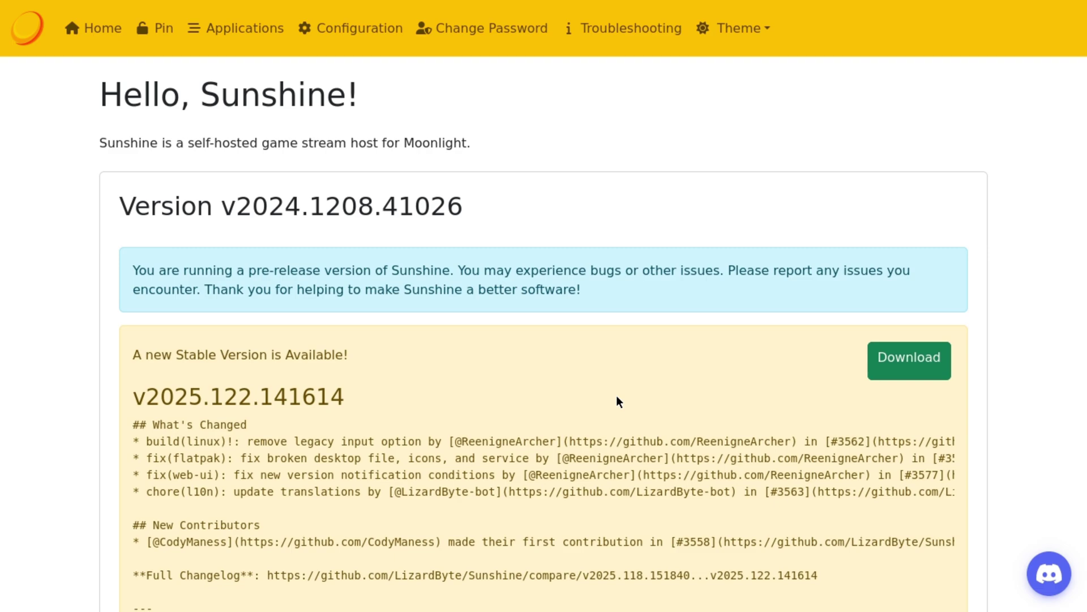
Step: Switch to the Android phone, search its app drawer for moonlight and launch Moonlight
mouse_move(444, 5)
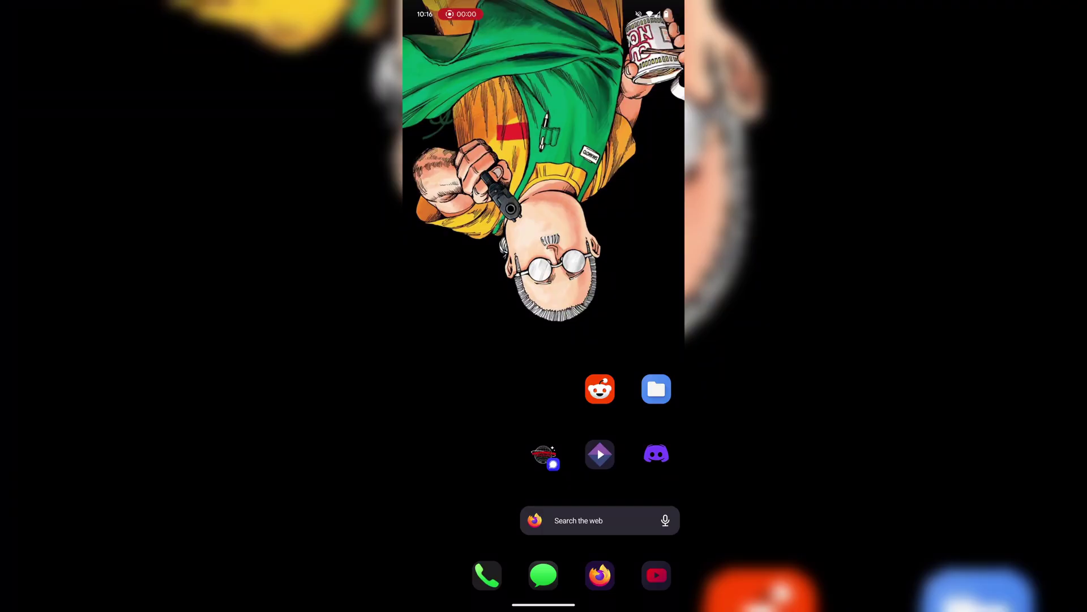
drag(543, 481, 543, 227)
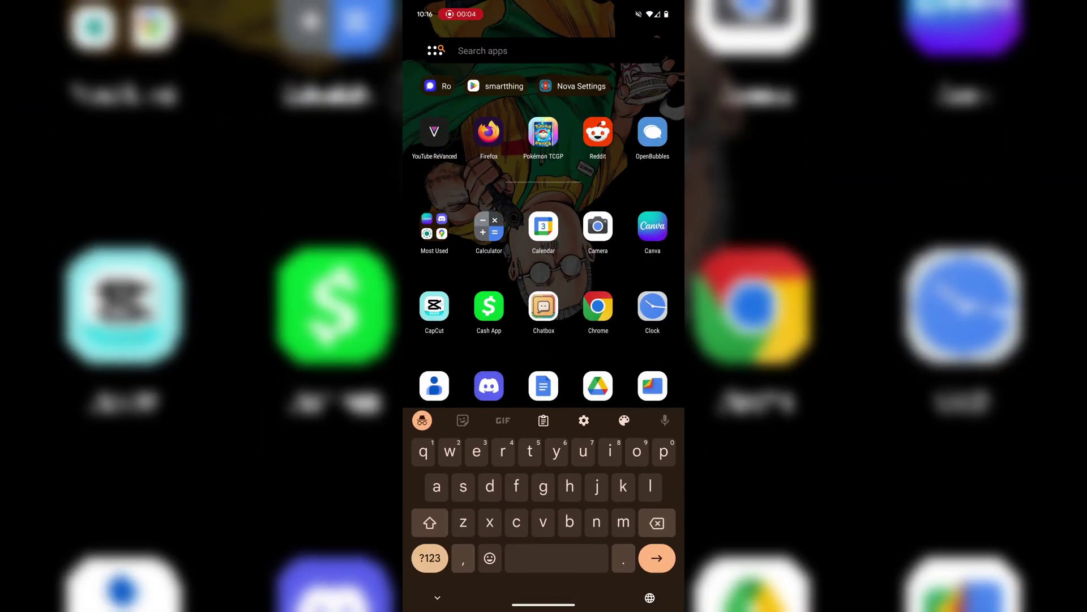
text(moon)
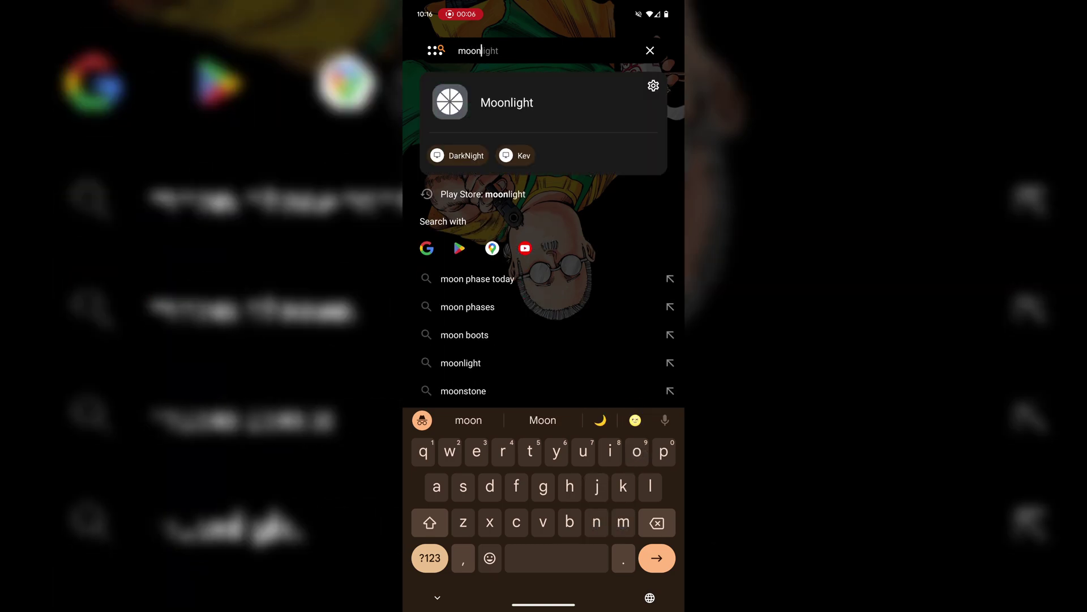
text(light)
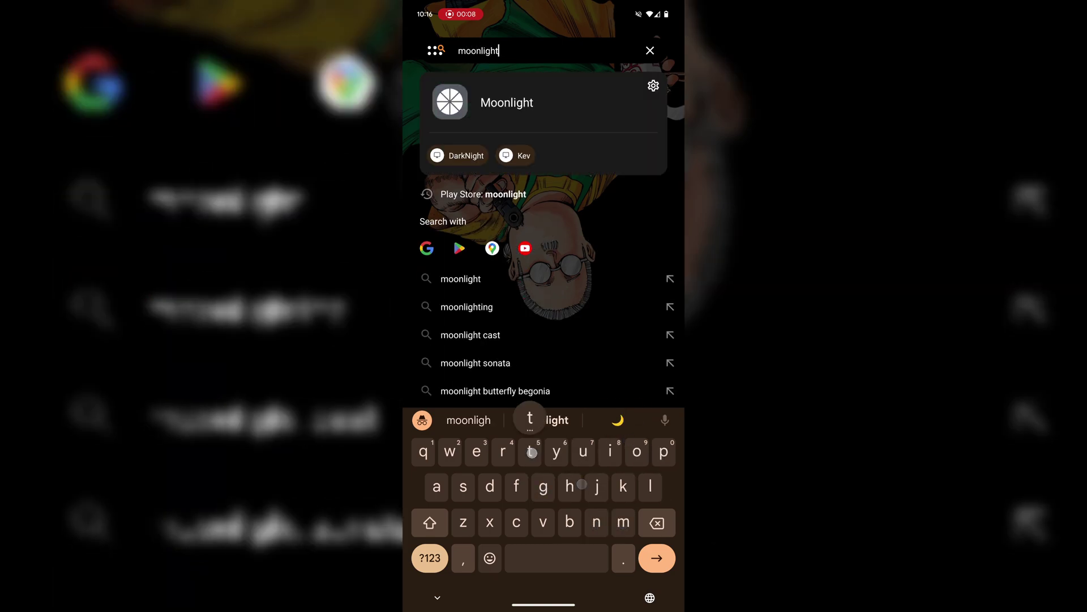
key(Return)
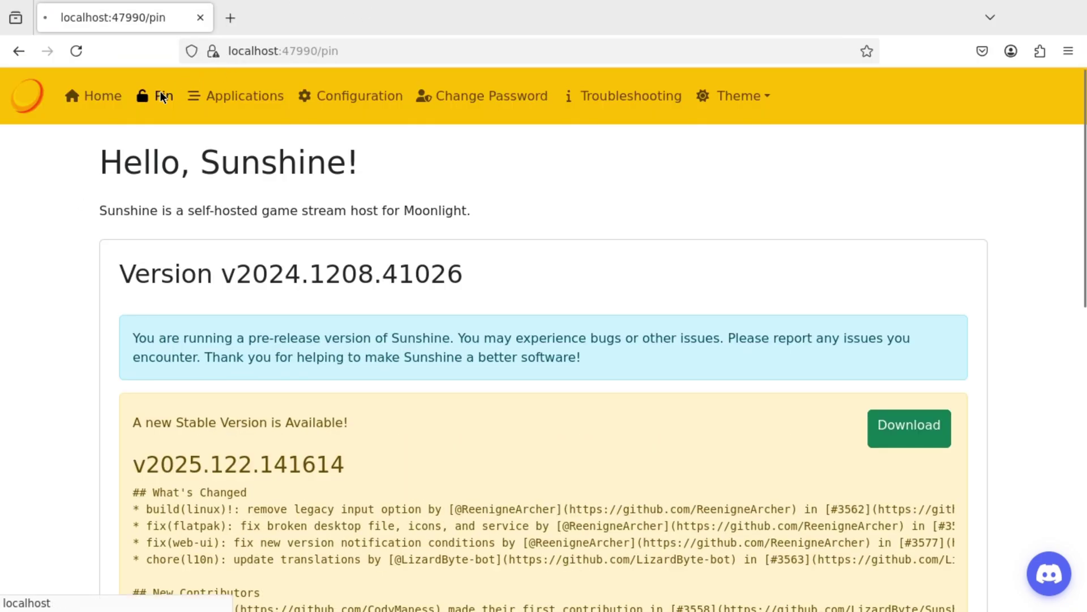
Step: Open Sunshine's PIN pairing page, enter the pairing PIN and the device name Pixel 7 Wifi, and send the request
click(155, 28)
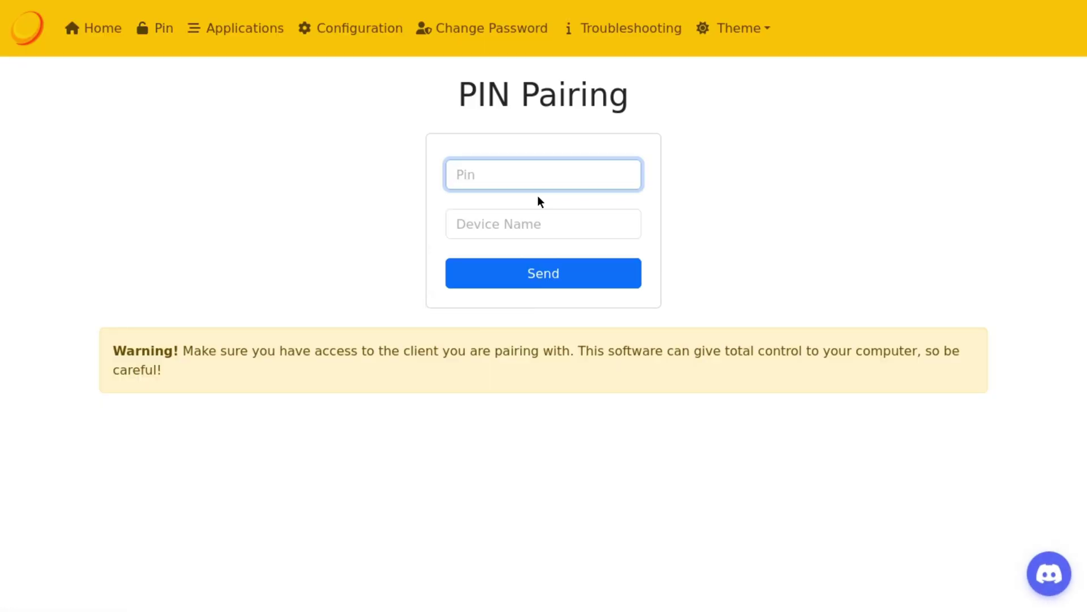
text(4521)
click(515, 212)
text(Pixe;)
key(BackSpace)
text(l 6)
key(BackSpace)
text(7 Wifi)
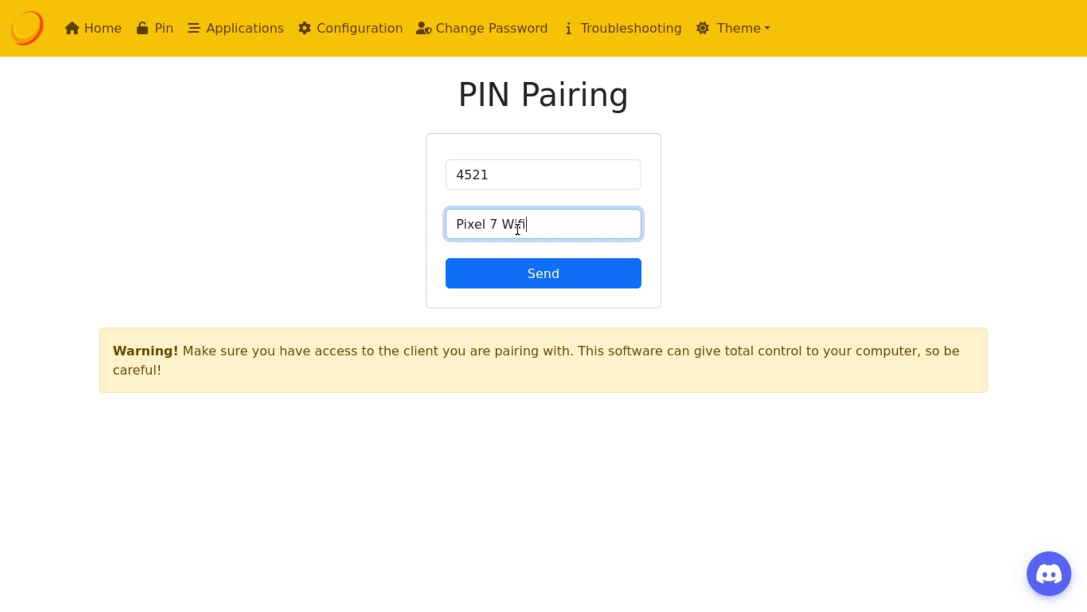
click(520, 269)
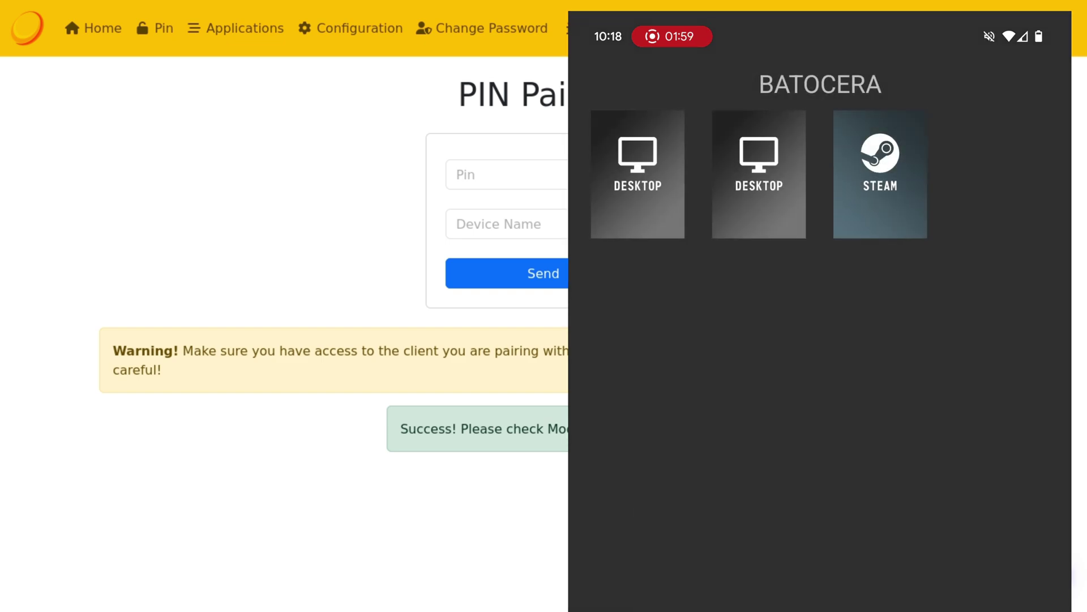
Step: Start the Batocera host's first Desktop stream in Moonlight on the phone and continue past the Mr. Boom title screen
click(658, 199)
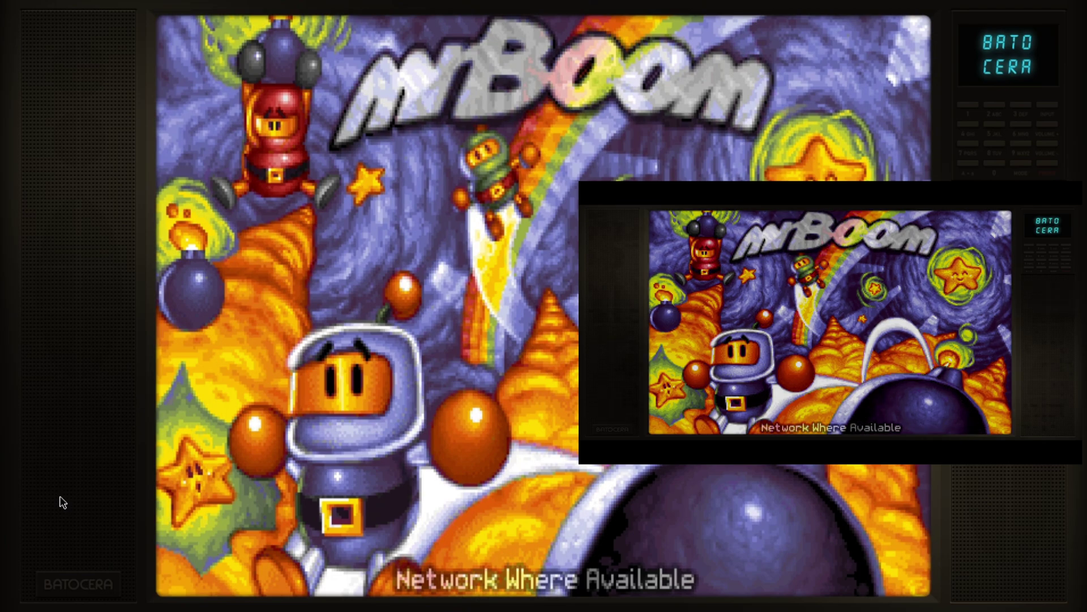
key(Return)
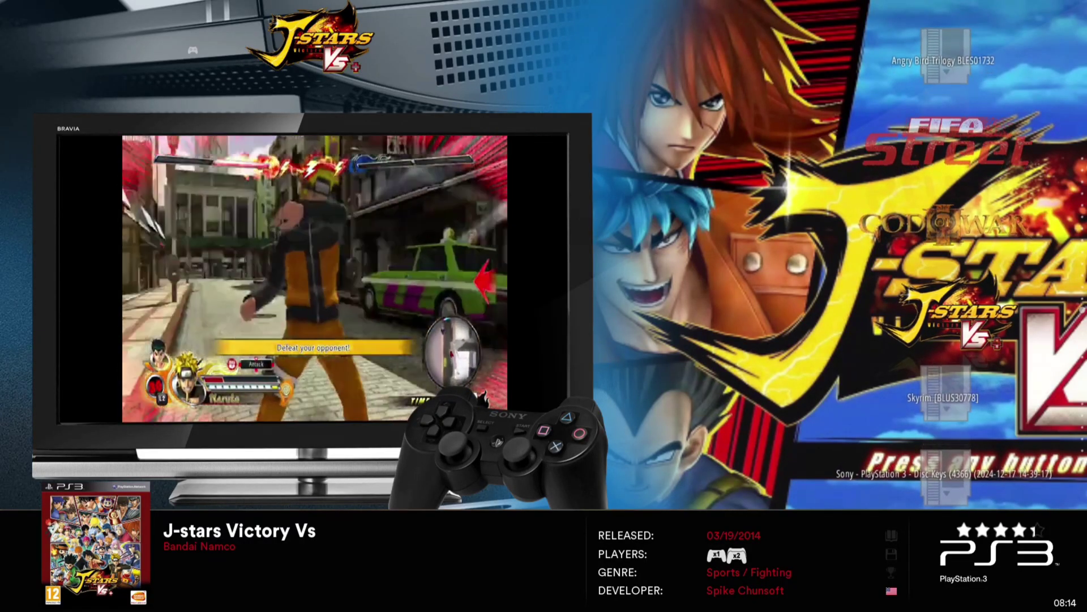
Step: Leave the PlayStation 3 game list and browse back and forth through the neighbouring systems in the streamed carousel
key(Escape)
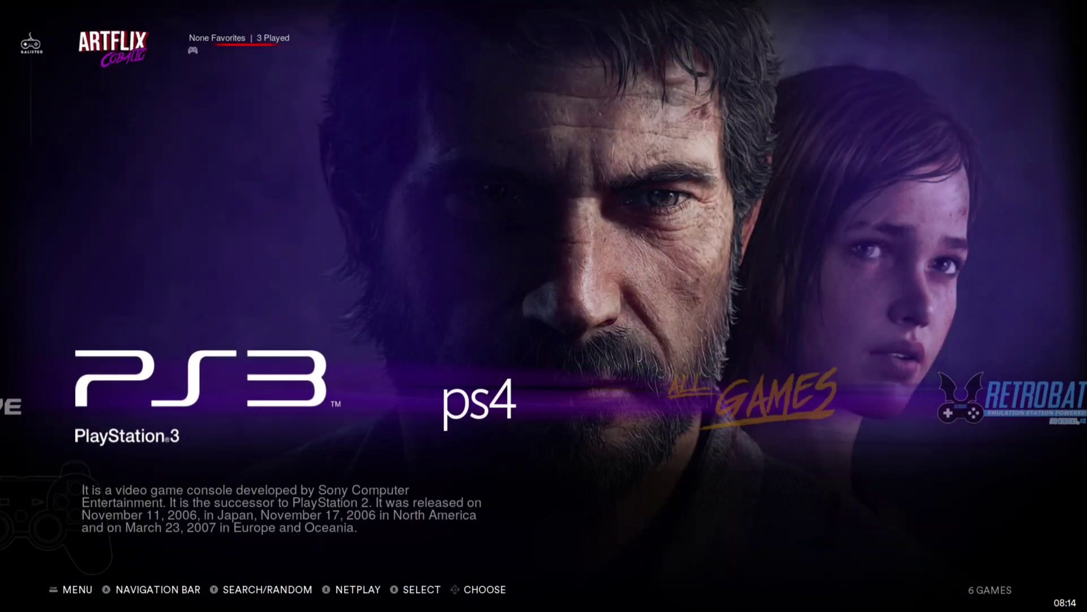
key(Left)
key(Left)
key(Left)
key(Right)
key(Right)
key(Right)
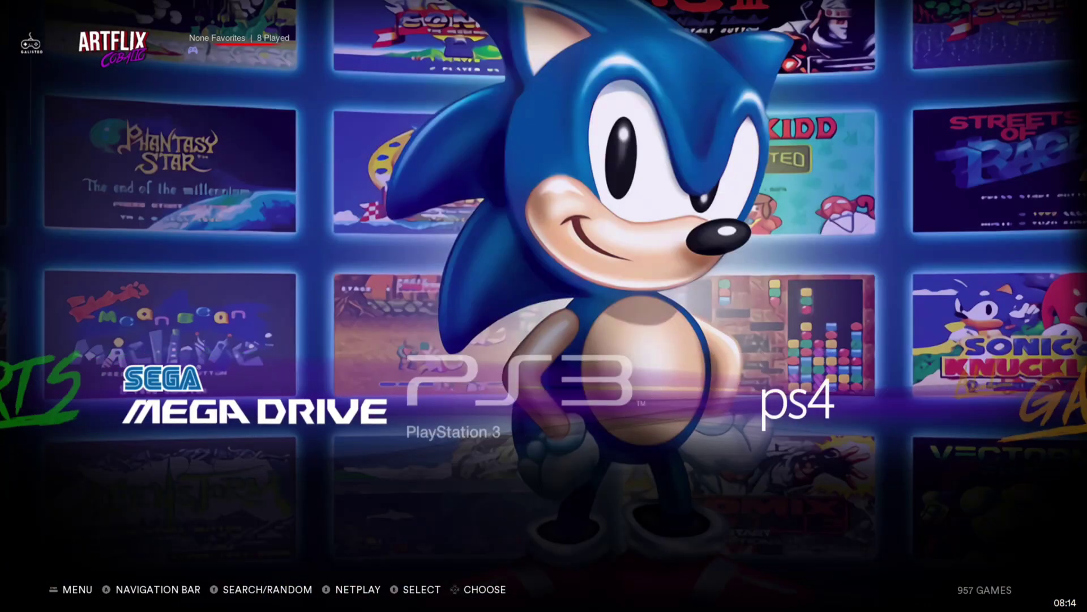
key(Left)
key(Left)
key(Left)
key(Right)
key(Right)
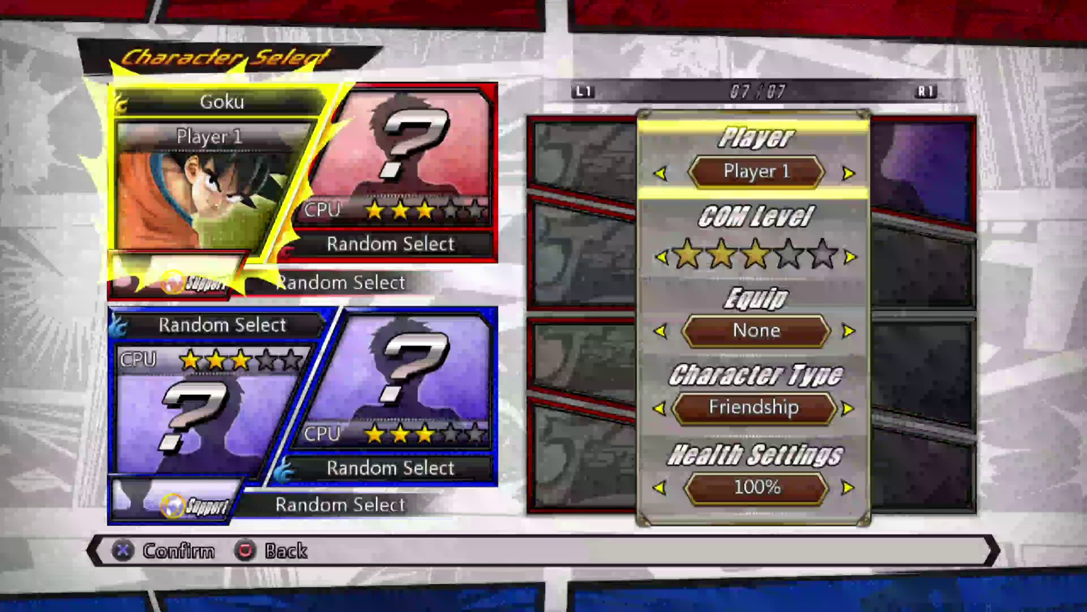
Step: Confirm Goku's Player 1 settings in J-Stars Victory Vs and continue past the Victory Gauge tip into the match
key(Return)
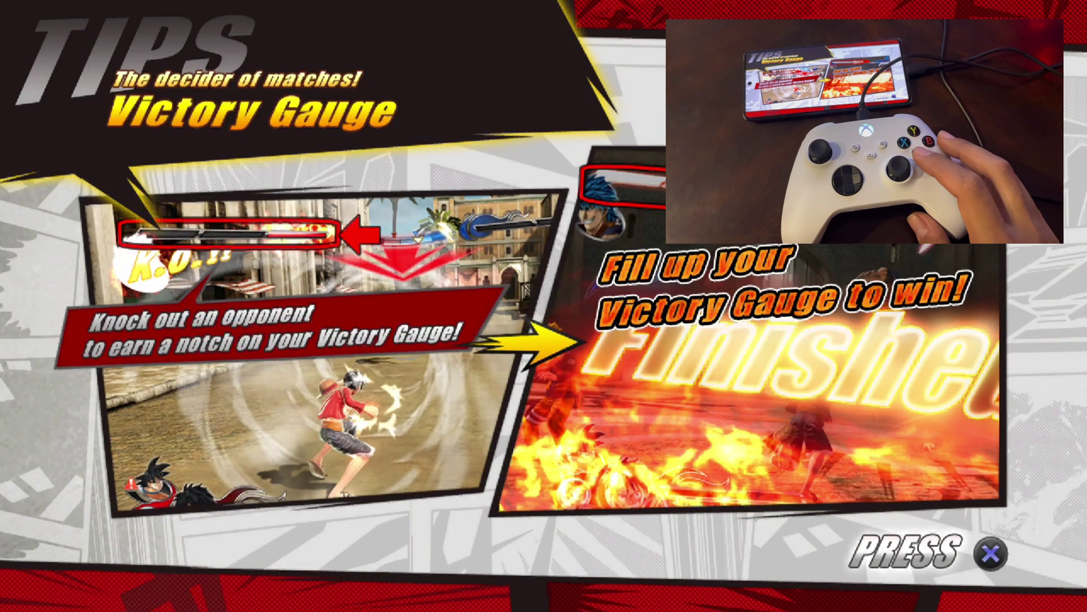
key(Return)
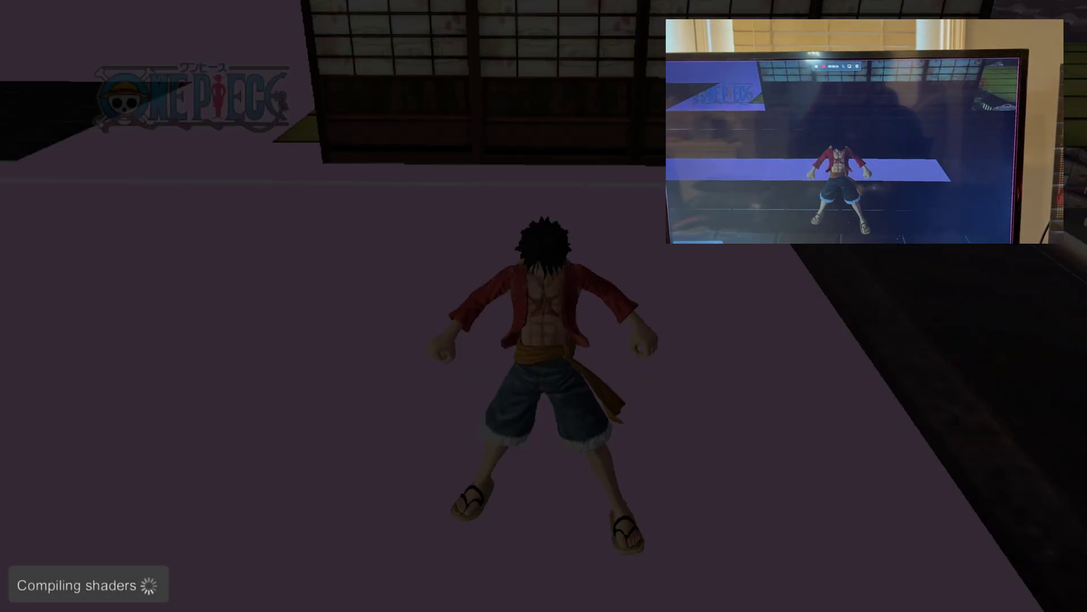